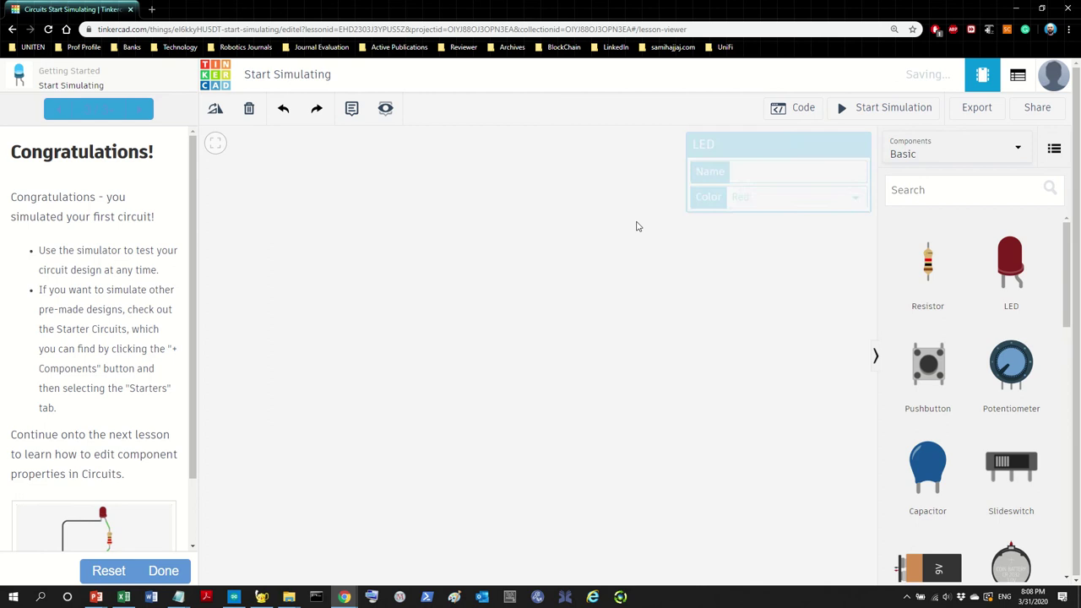
Step: Place an Arduino Uno R3 from the basic components onto the empty workspace
scroll(920, 422, down, 5)
scroll(917, 422, up, 2)
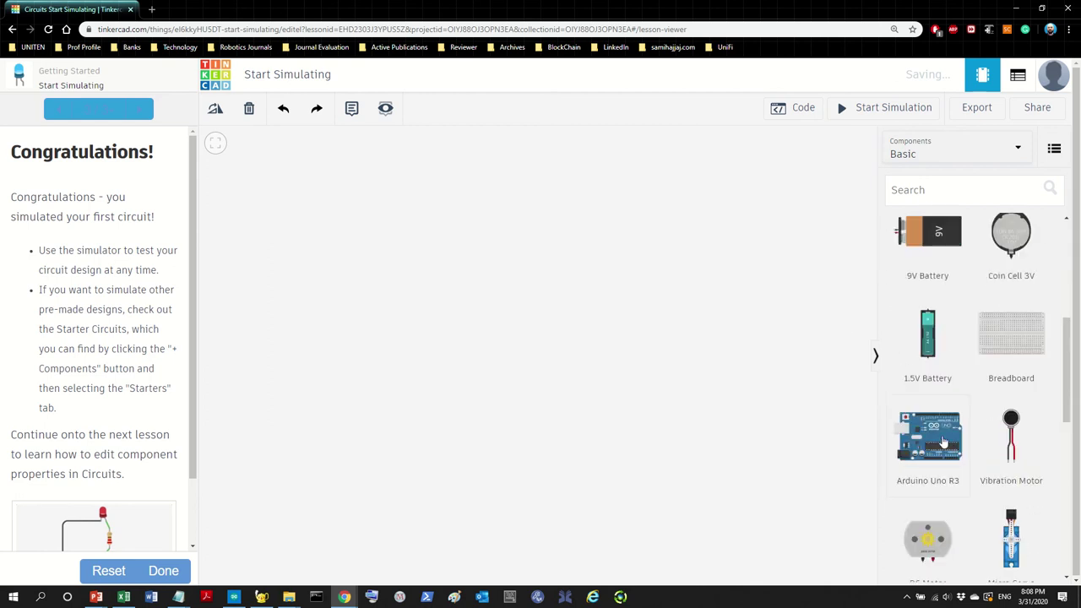
drag(903, 448, 494, 307)
click(543, 453)
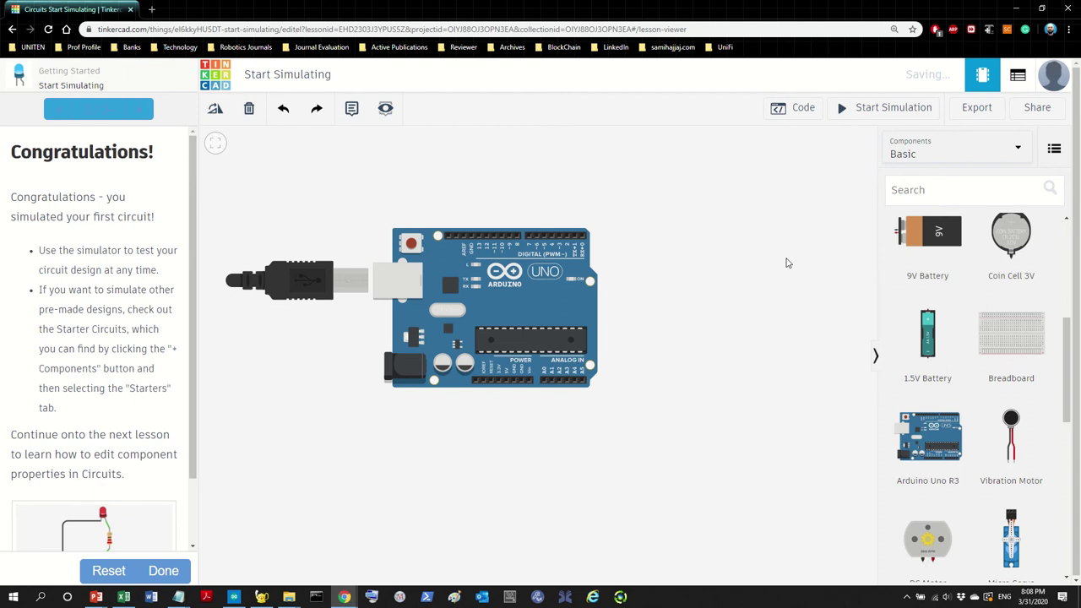
Step: Place a breadboard beside the Arduino and move the Arduino away to leave a gap between them
drag(1010, 334, 722, 319)
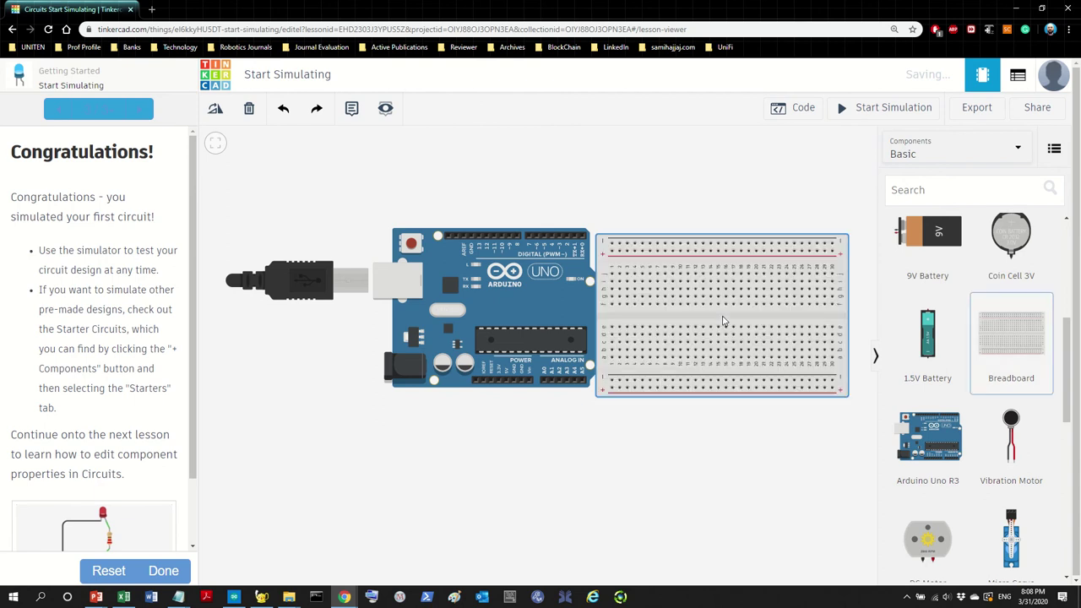
scroll(625, 458, down, 1)
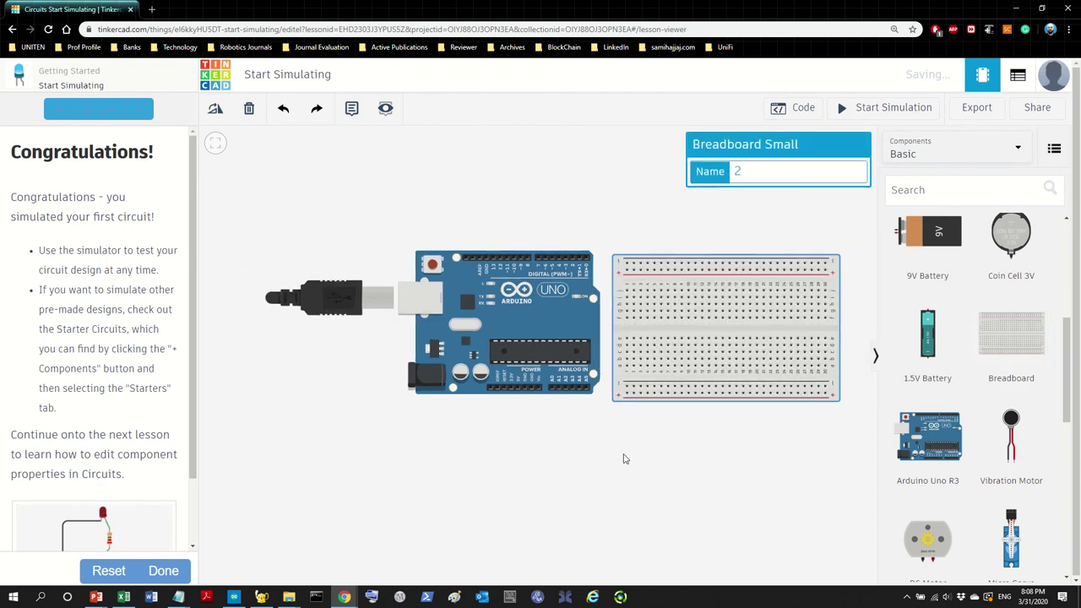
drag(510, 318, 471, 323)
click(694, 441)
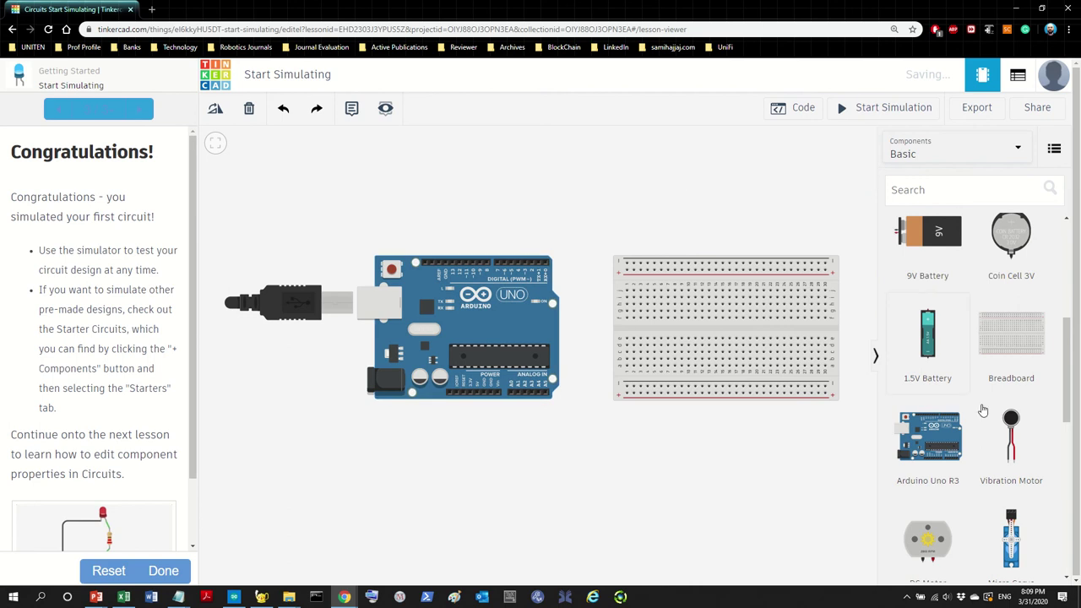
Step: Add an LED, set its color to Blue, and position it above the breadboard end nearest the Arduino
scroll(991, 414, up, 4)
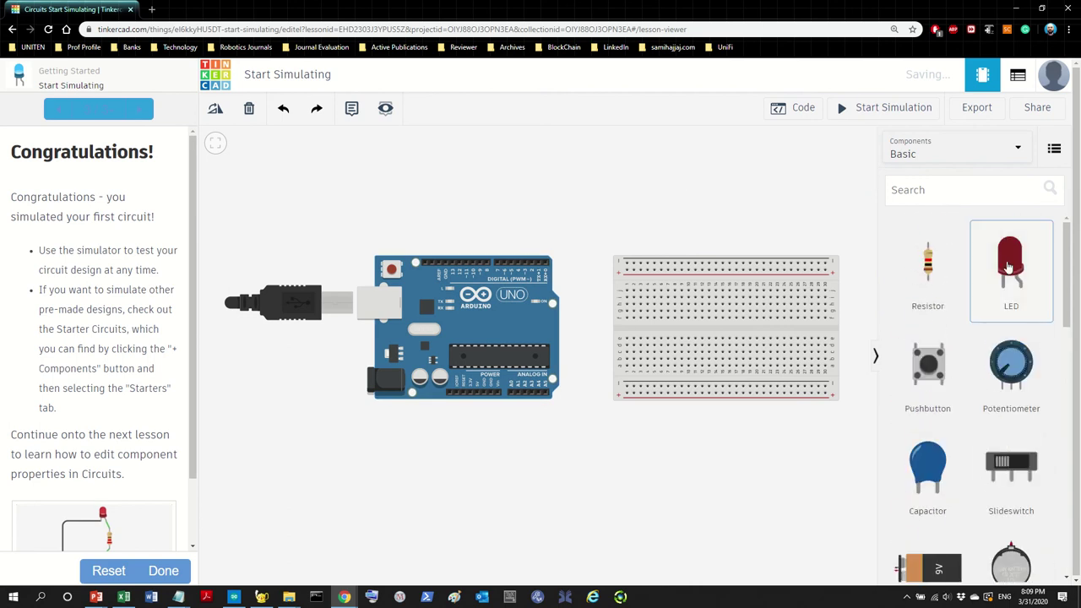
drag(1007, 267, 770, 221)
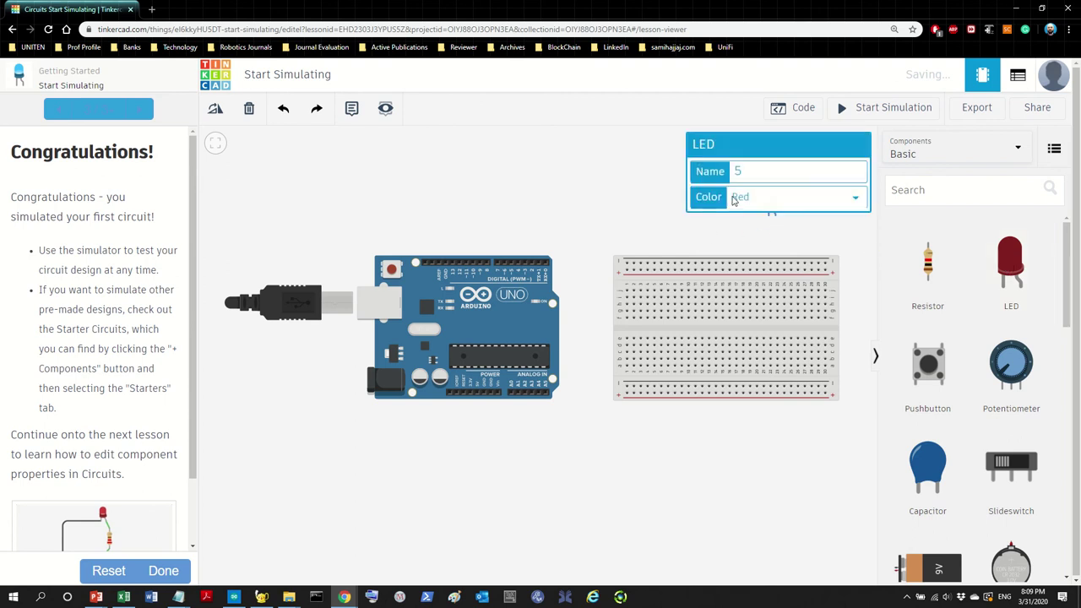
click(856, 201)
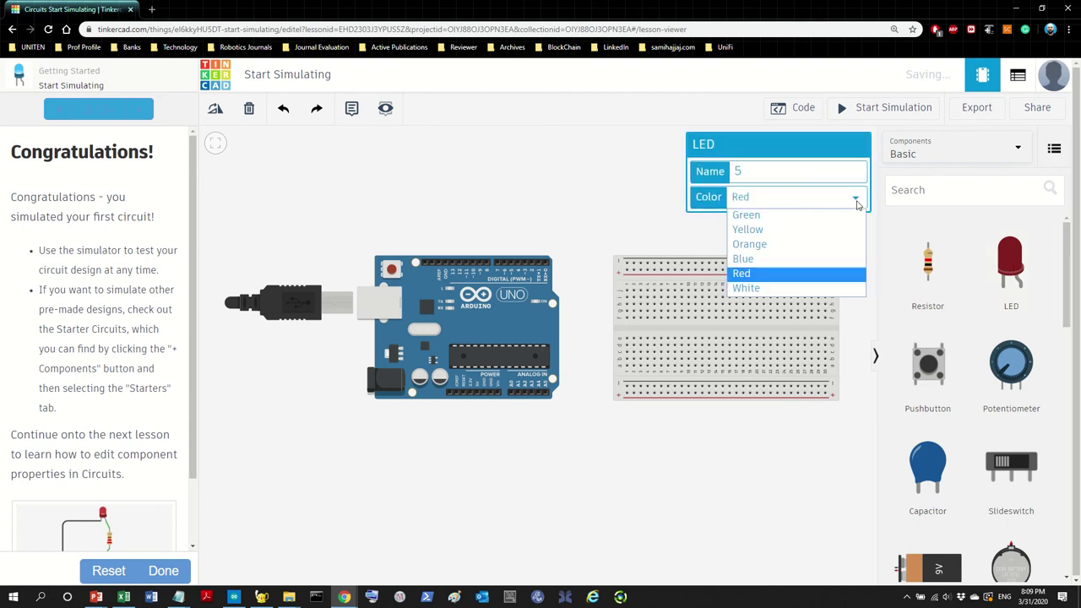
click(754, 260)
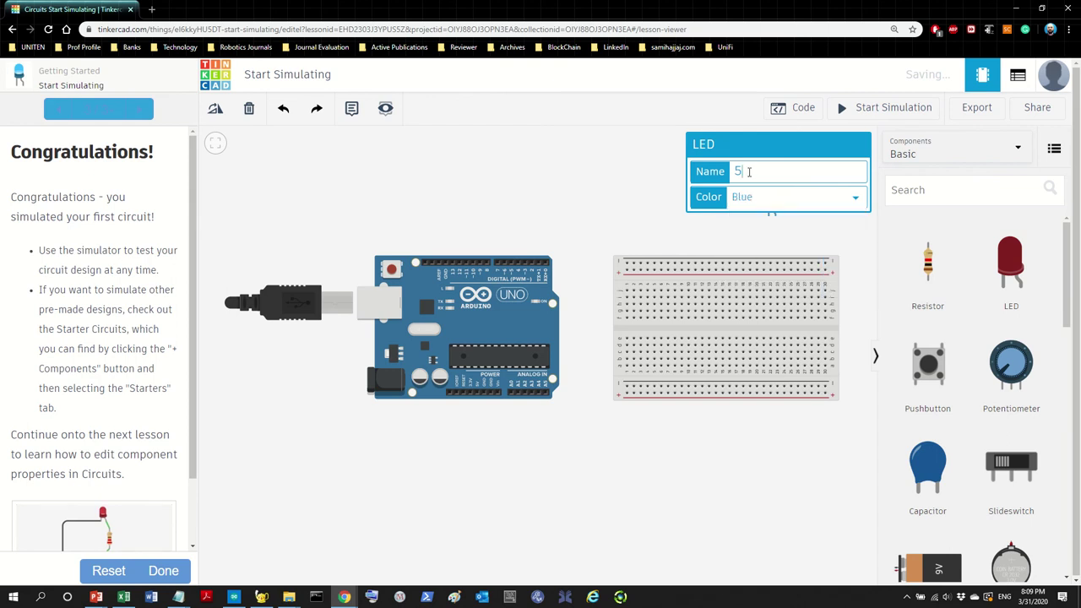
click(645, 209)
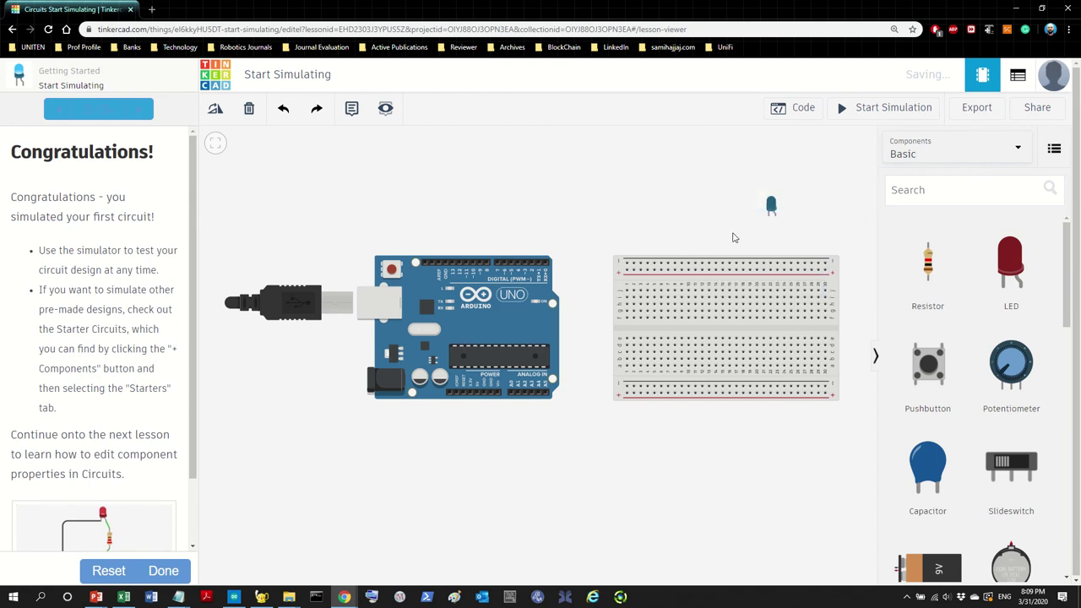
drag(770, 210, 644, 216)
click(691, 233)
Step: Add a 1 kΩ resistor above the breadboard and shift the blue LED slightly toward it
drag(928, 269, 721, 188)
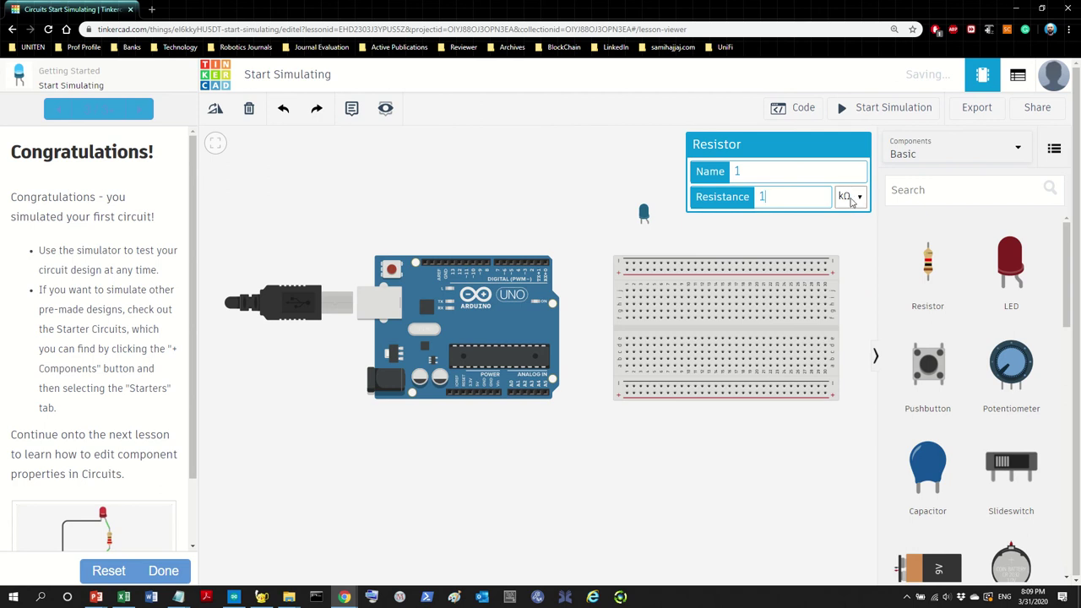
click(859, 199)
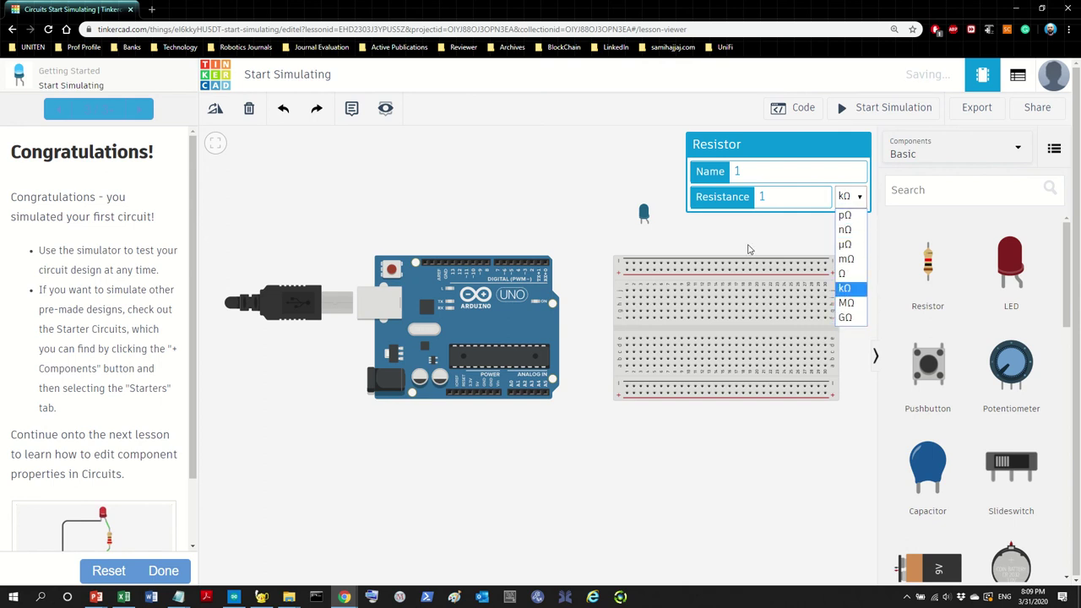
click(778, 200)
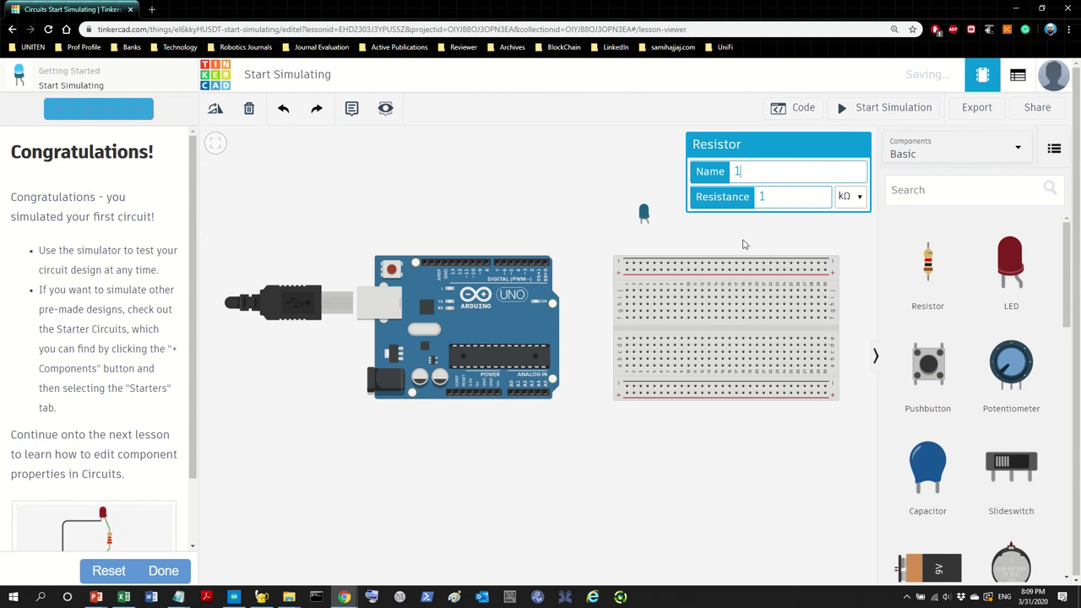
click(762, 240)
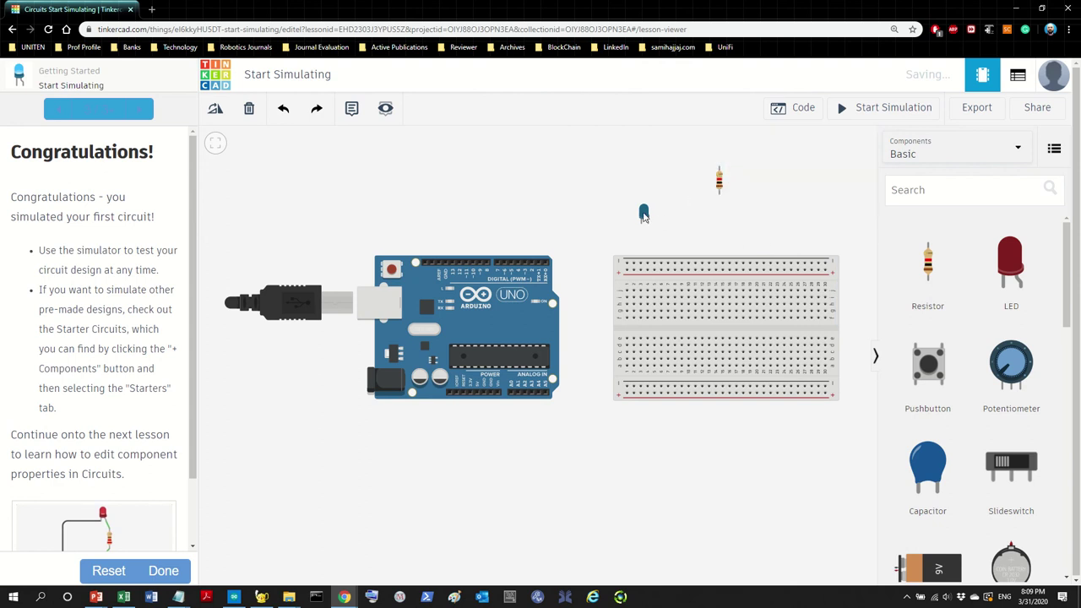
drag(644, 216, 650, 208)
click(595, 232)
Step: Switch to the PowerPoint slide for Tutorial 6.1: Blinking LED and minimize the Notepad window covering it
key(super)
key(alt+Tab)
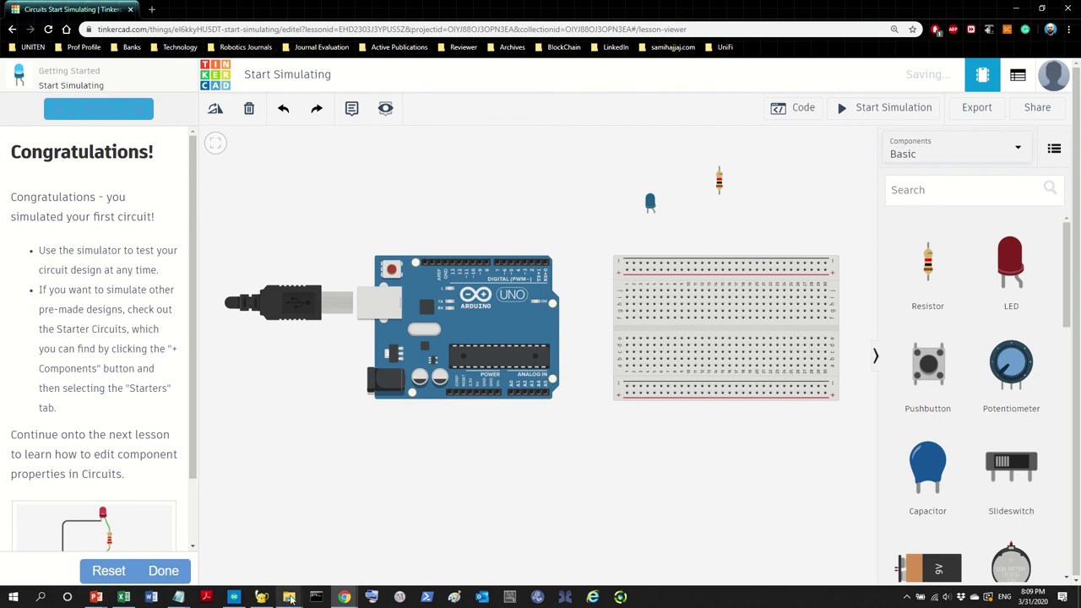
key(alt+Tab)
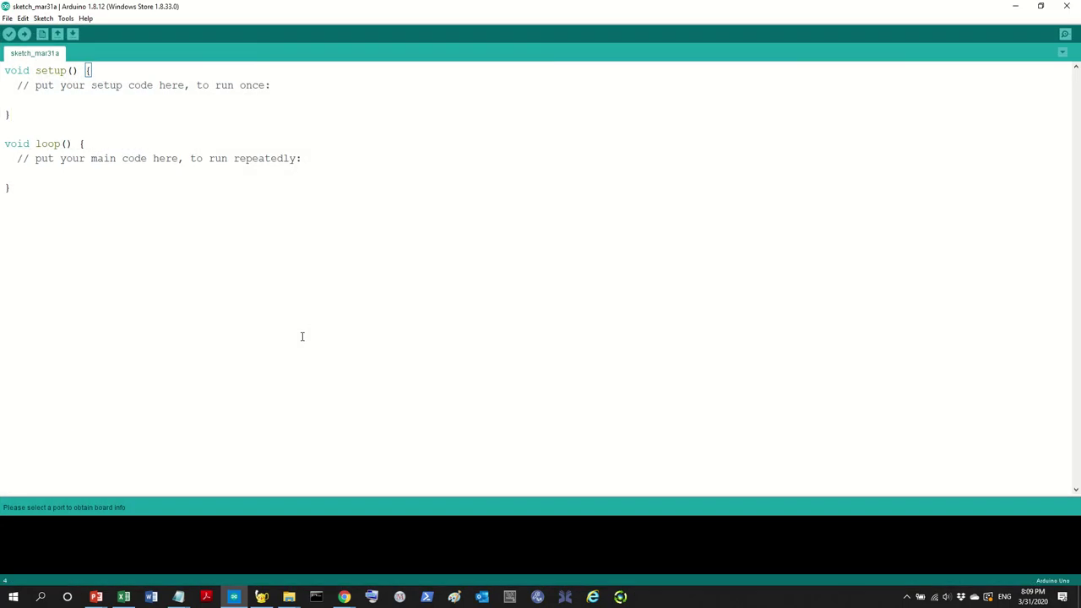
key(alt+Tab)
key(alt+Tab)
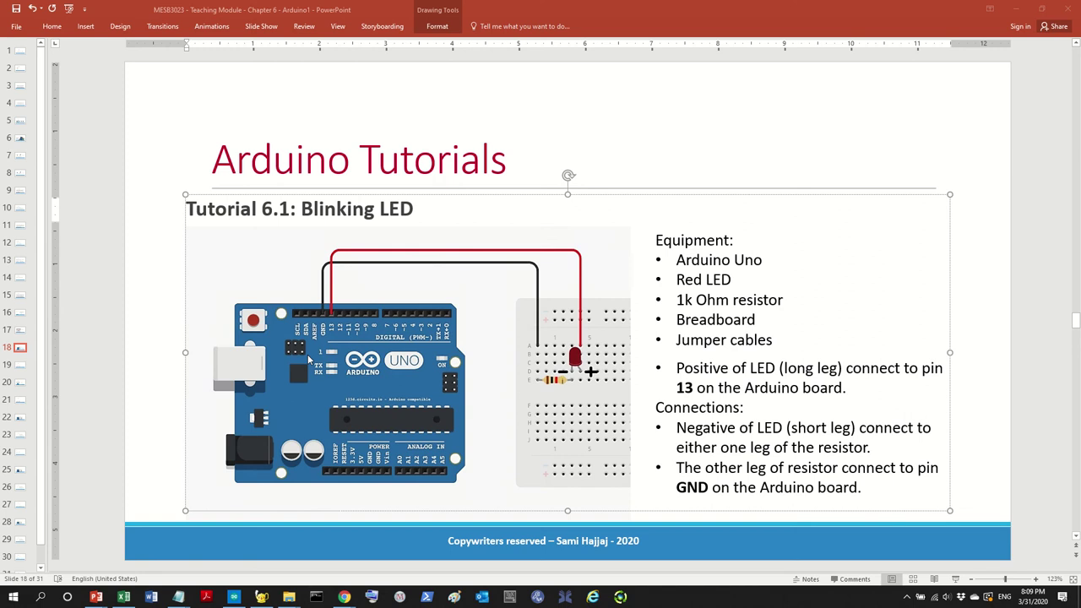
key(alt+Tab)
key(alt+Tab)
key(alt+Tab)
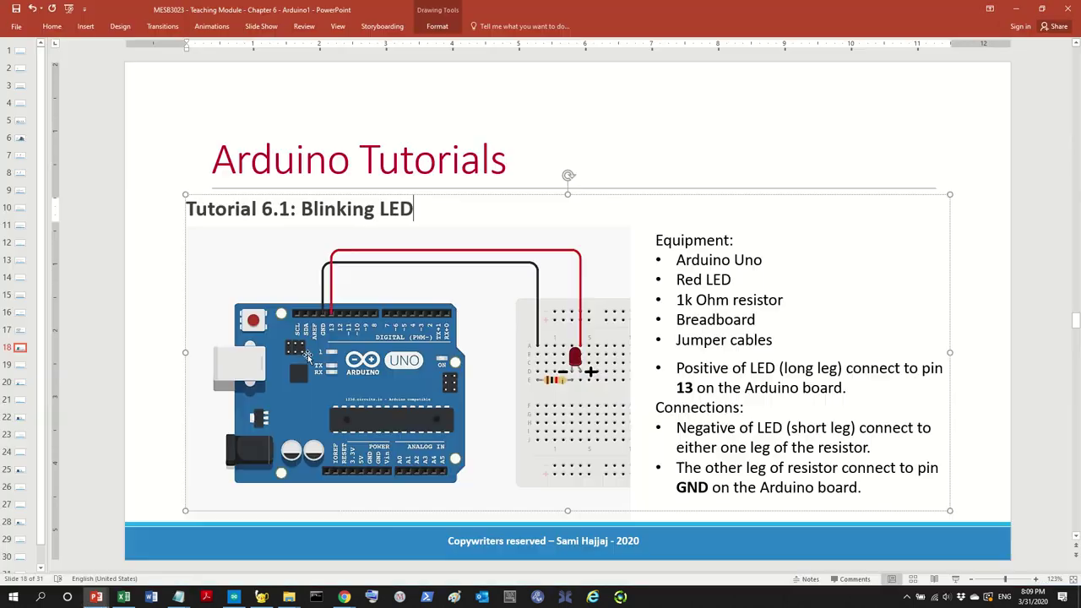
key(alt+Tab)
key(alt+Tab)
key(alt+Tab)
key(alt+Tab)
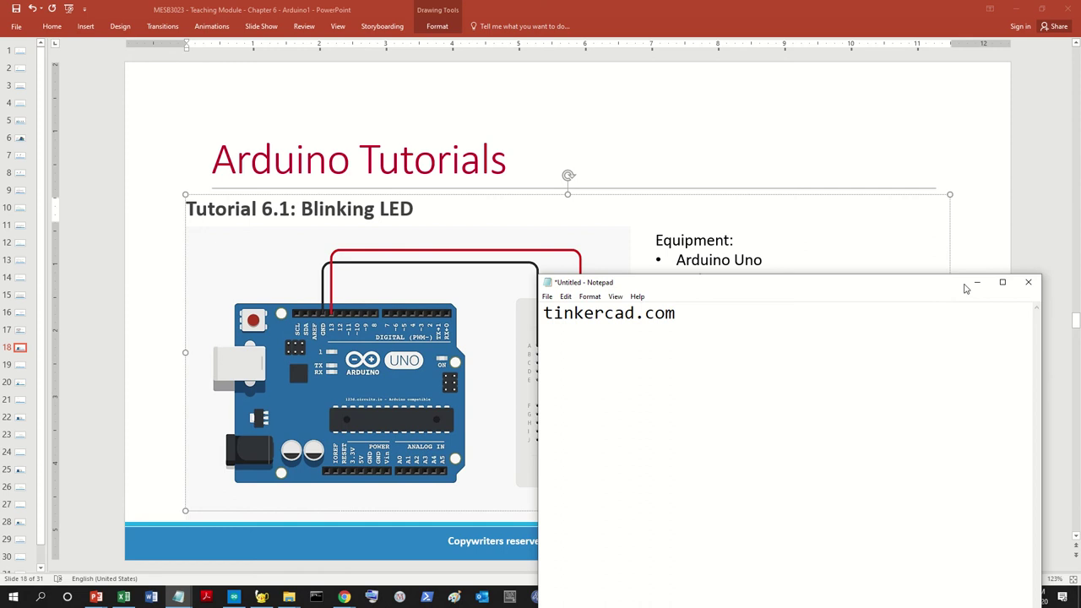
click(976, 282)
key(alt+Tab)
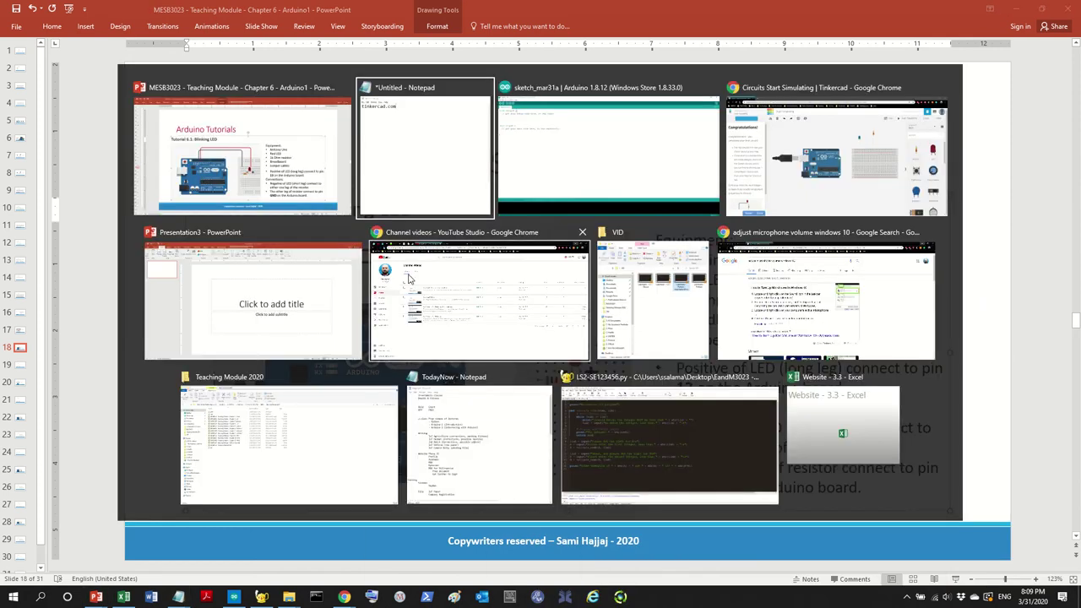
Step: Compare the Tinkercad layout with the wiring diagram and connection list on the Blinking LED slide
key(alt+Tab)
key(alt+Tab)
key(alt+Tab)
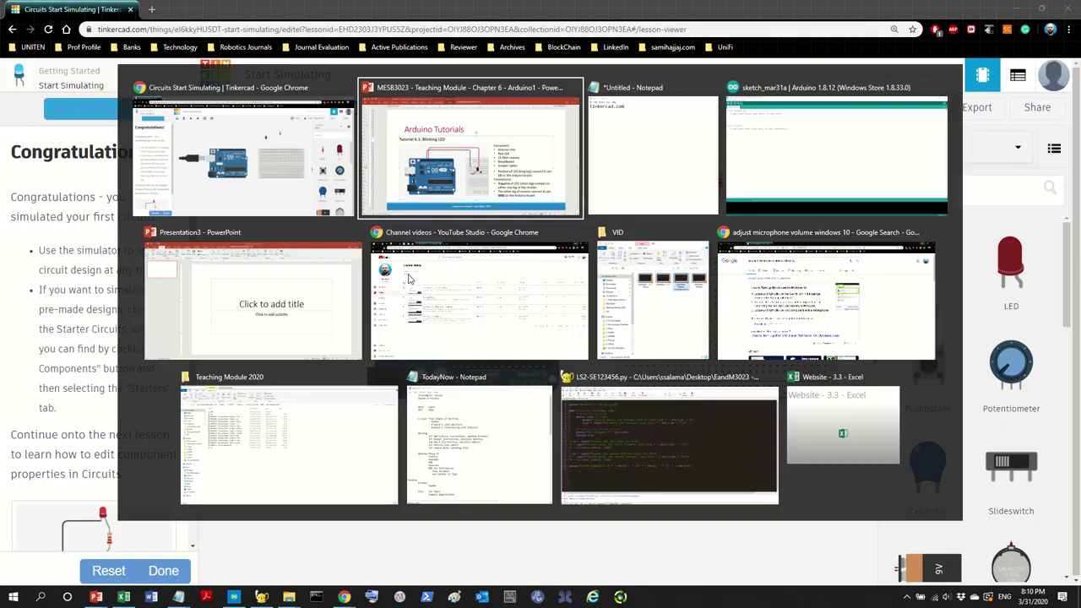
key(alt+Tab)
key(alt+Tab)
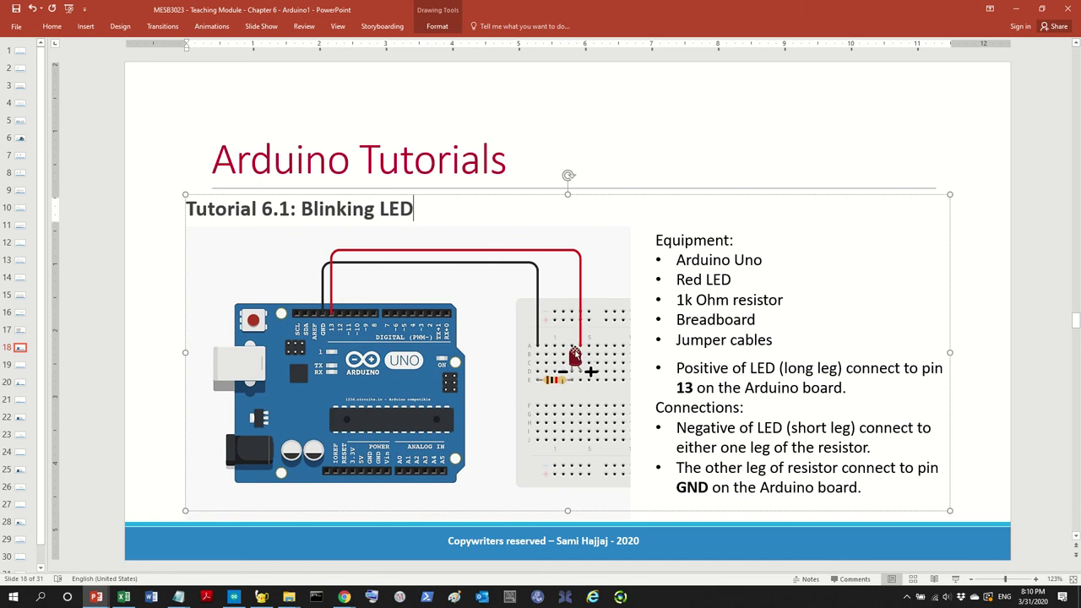
Step: Return to Tinkercad and plug the blue LED into row g of the breadboard at columns 4 and 5
key(alt+Tab)
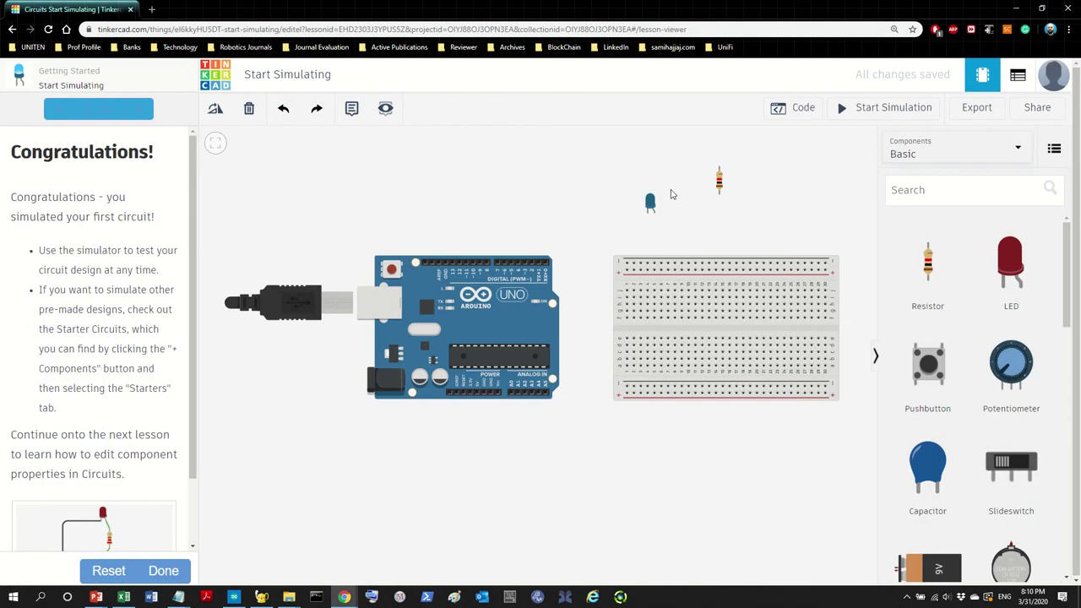
scroll(648, 241, up, 4)
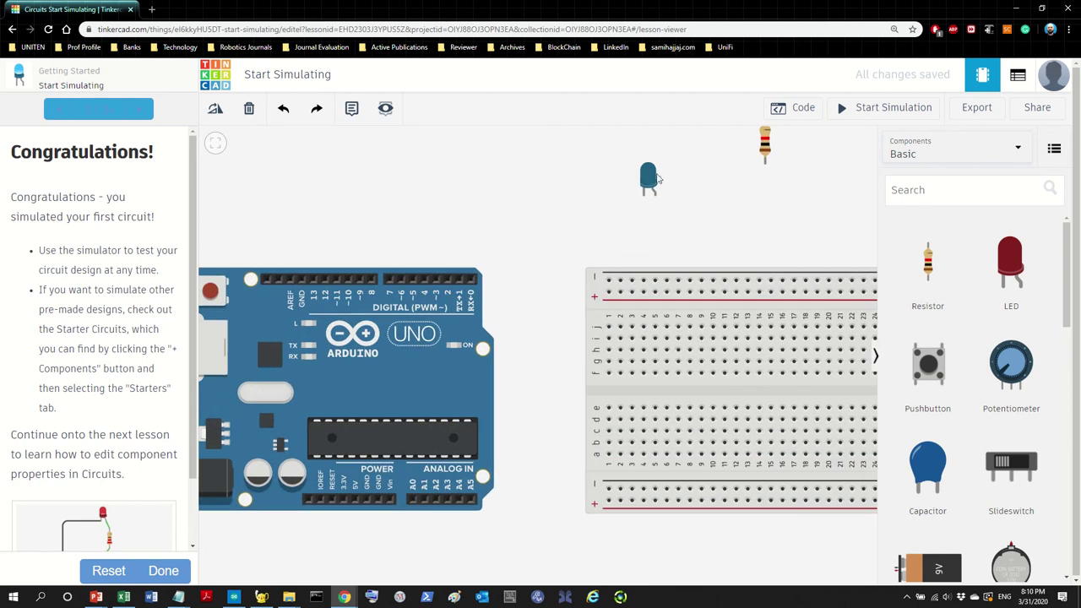
drag(655, 177, 655, 341)
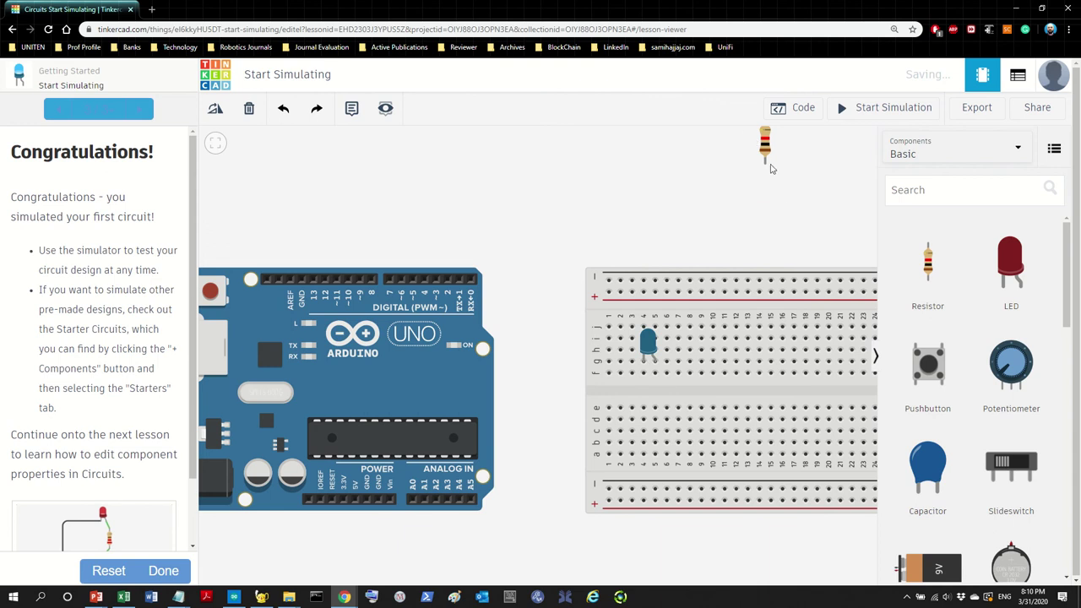
Step: Move the resistor above the gap between the Arduino and the breadboard and rotate it to horizontal
drag(767, 152, 571, 212)
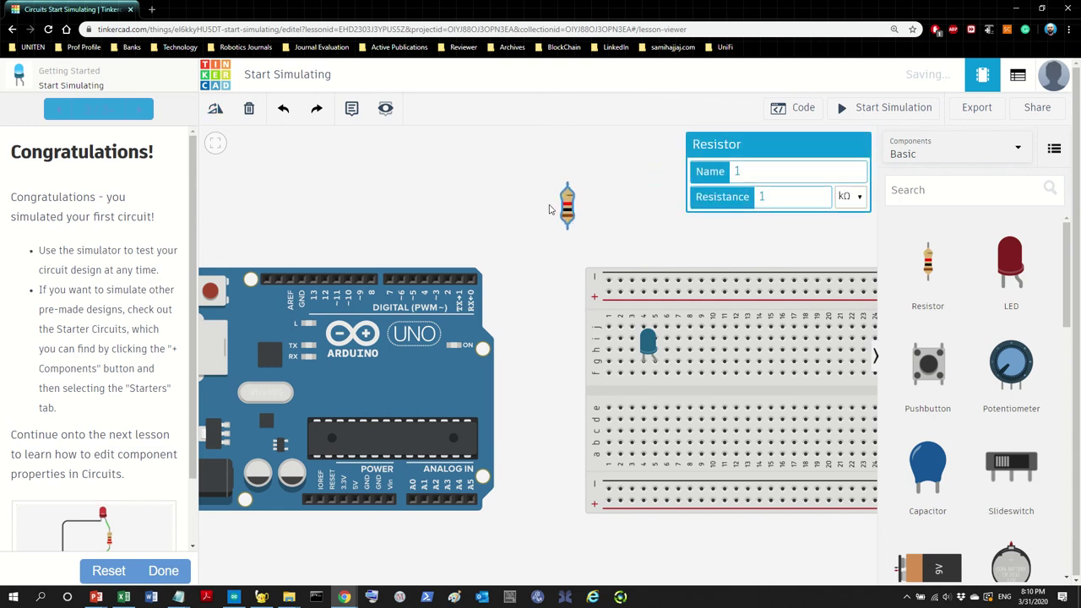
click(494, 164)
click(568, 206)
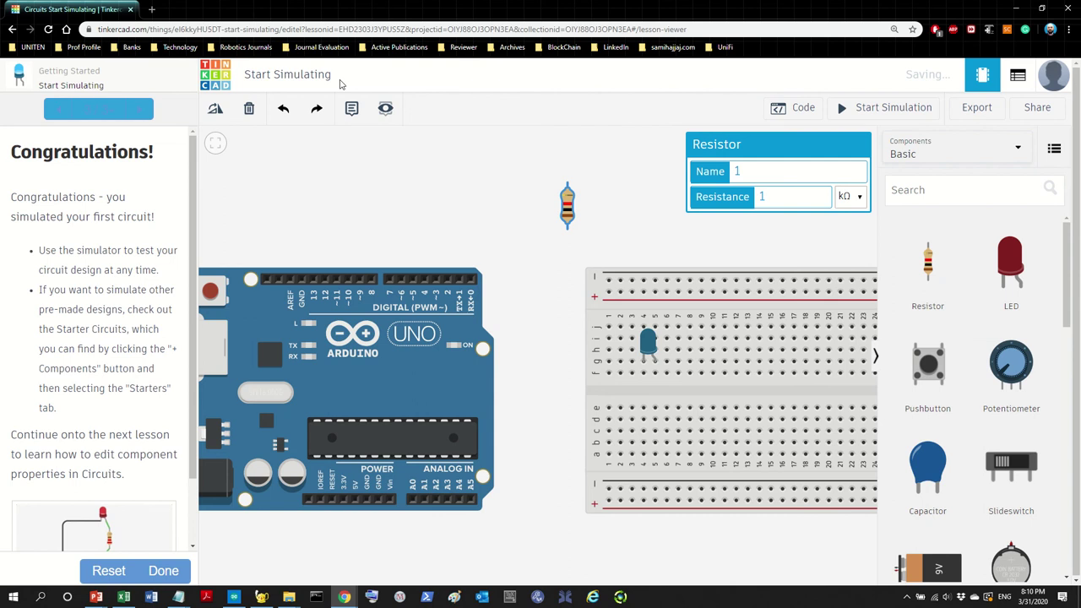
click(215, 112)
click(216, 113)
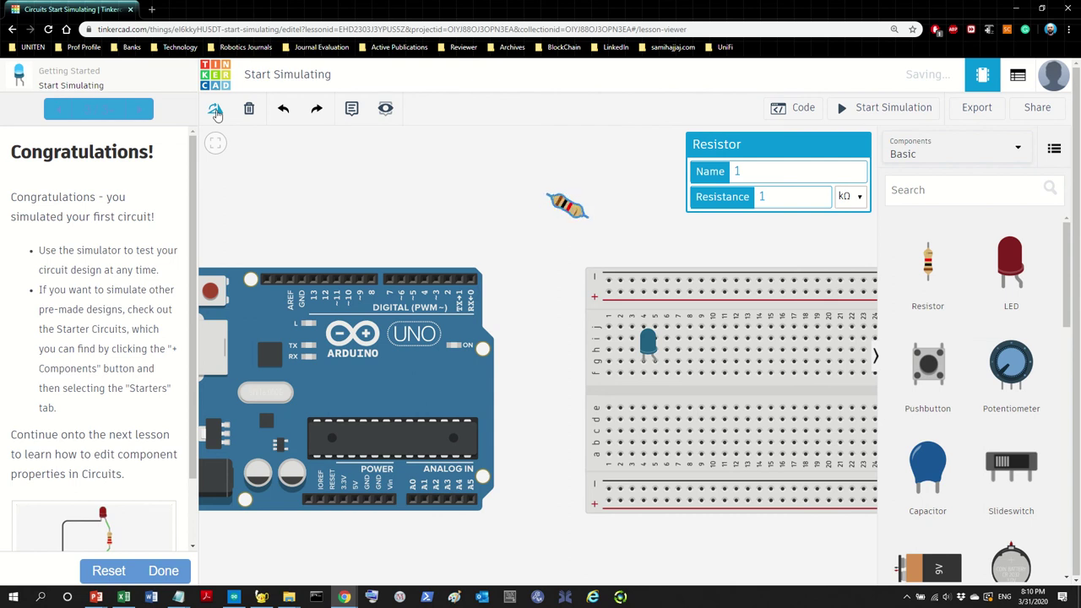
click(216, 112)
click(215, 112)
click(215, 112)
click(215, 112)
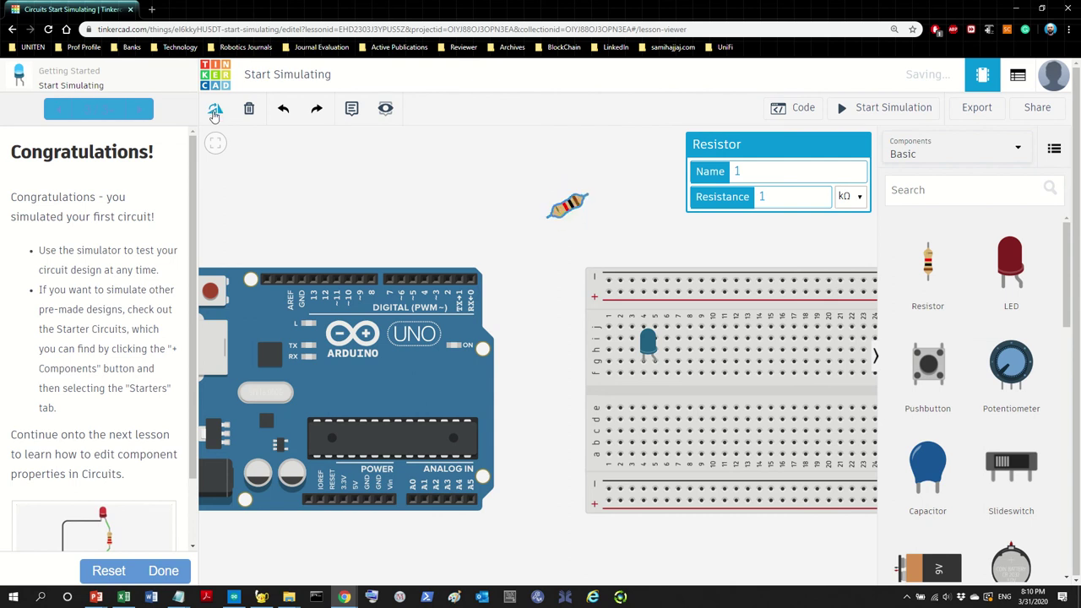
click(214, 114)
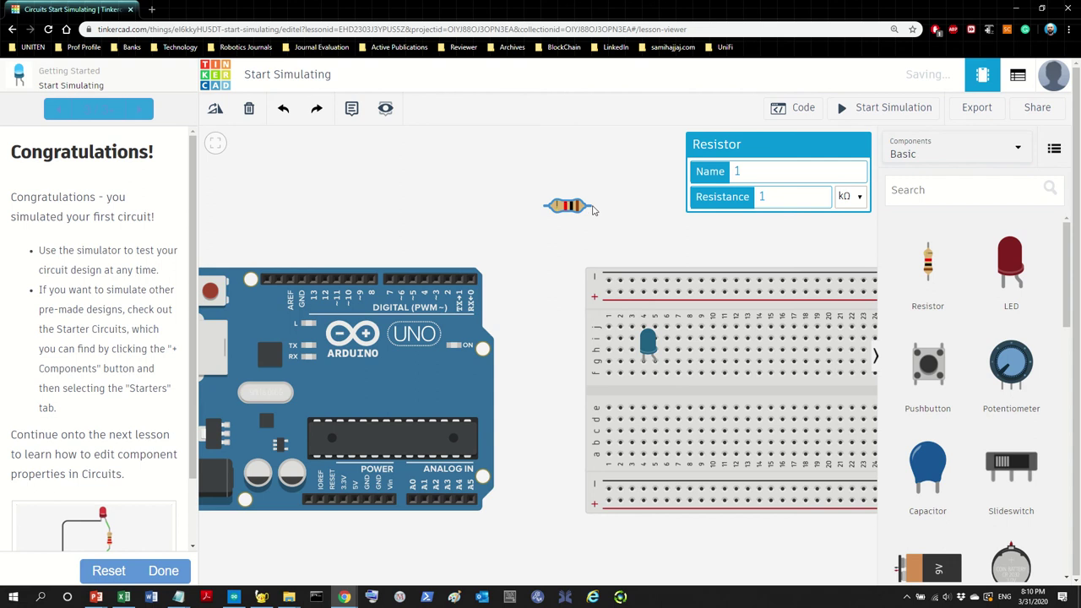
Step: Plug the resistor into row f between columns 1 and 5, and shift the LED to columns 5 and 6
drag(570, 207, 570, 229)
drag(570, 285, 617, 384)
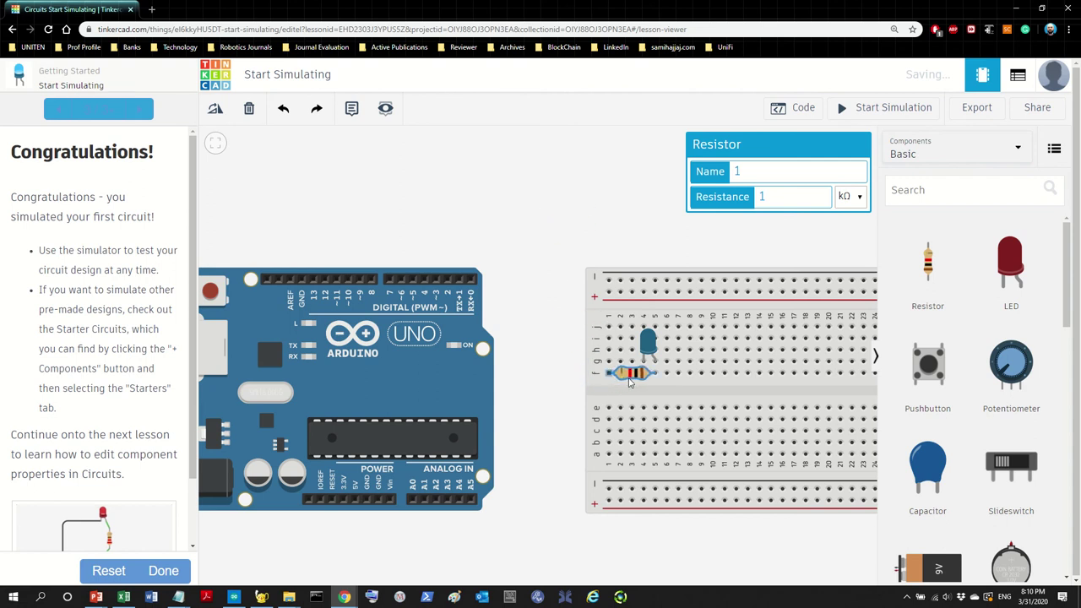
drag(648, 344, 660, 342)
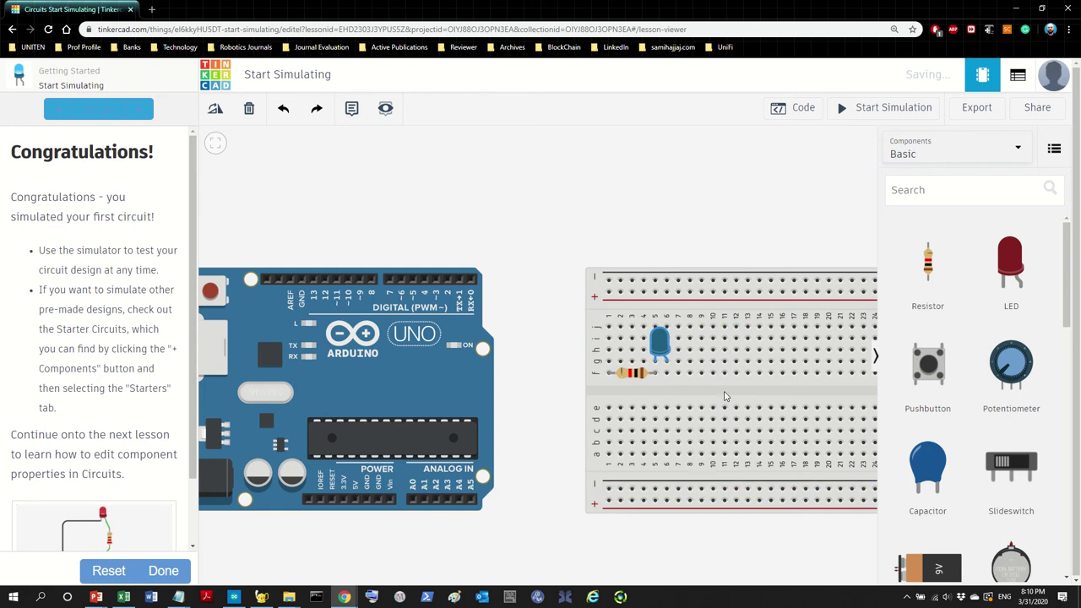
Step: Draw a green wire from column 15, row h, bending above the breadboard and ending on the positive rail near column 2
scroll(726, 397, down, 1)
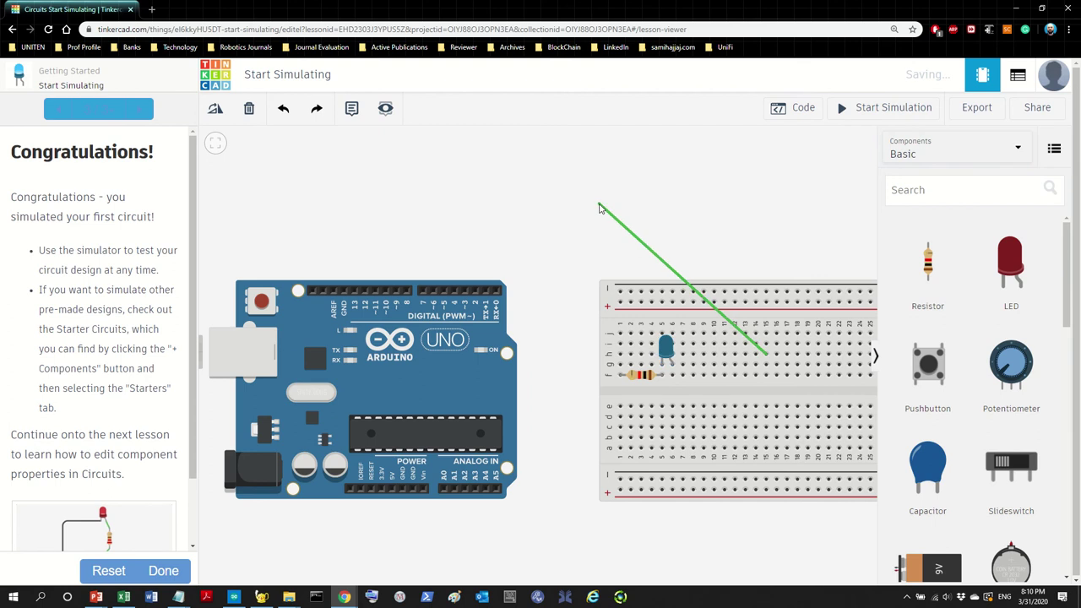
click(625, 212)
click(644, 241)
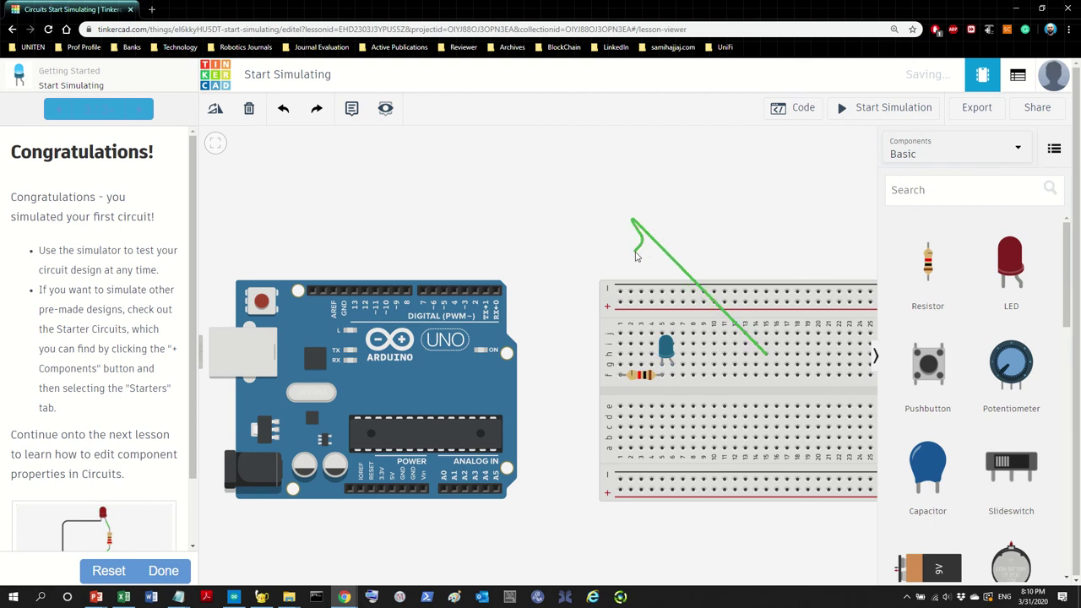
click(634, 252)
click(630, 302)
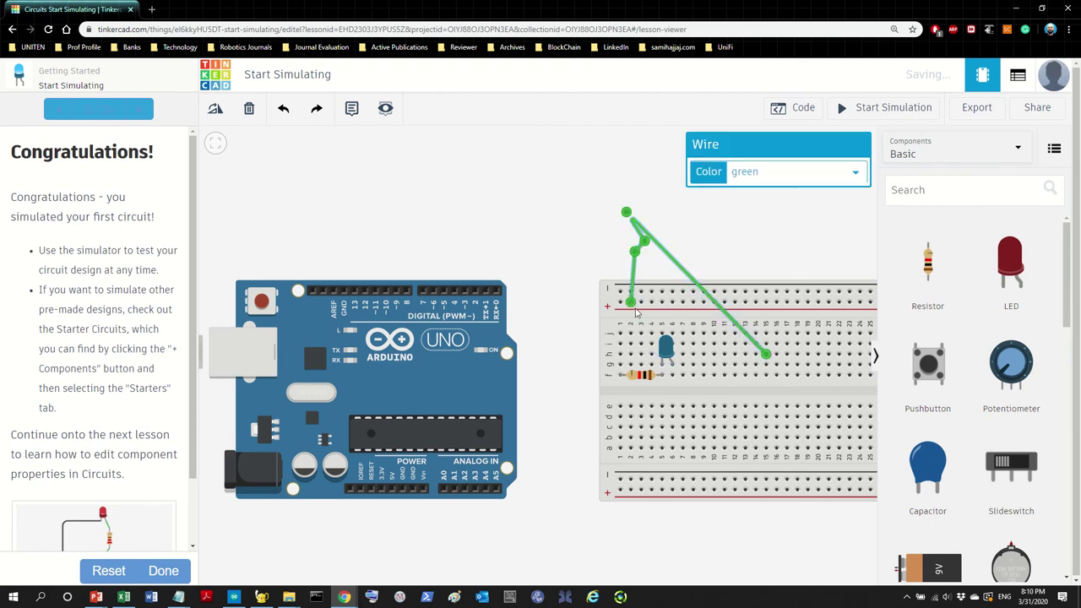
Step: Undo the green wire running from column 15 to the positive rail
click(287, 111)
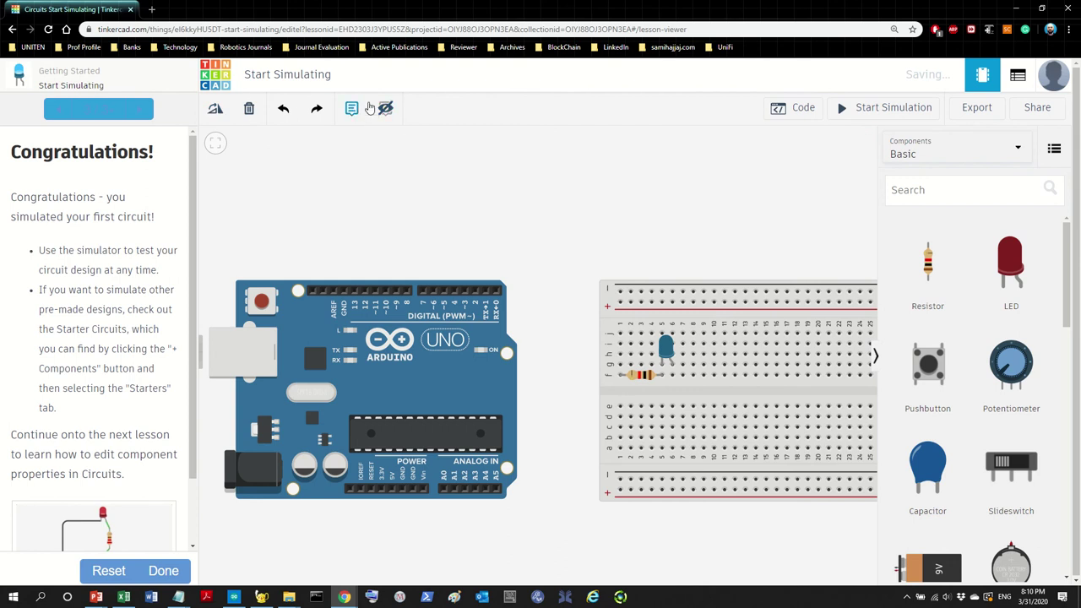
click(210, 146)
scroll(729, 480, up, 1)
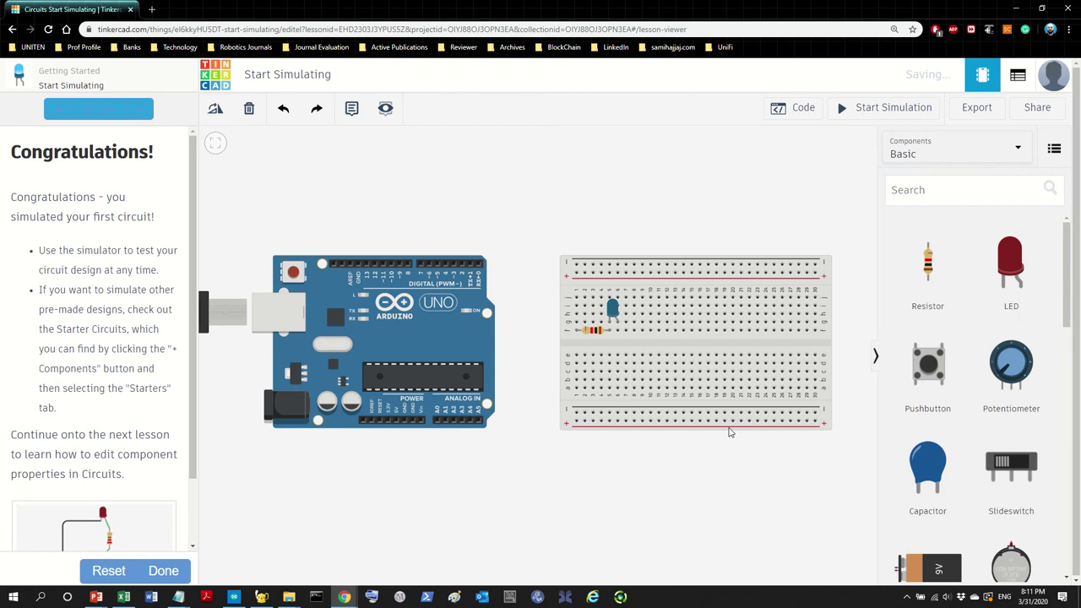
Step: Draw a straight green wire from breadboard column 6, row j, to Arduino pin 13, and undo it
scroll(699, 380, up, 1)
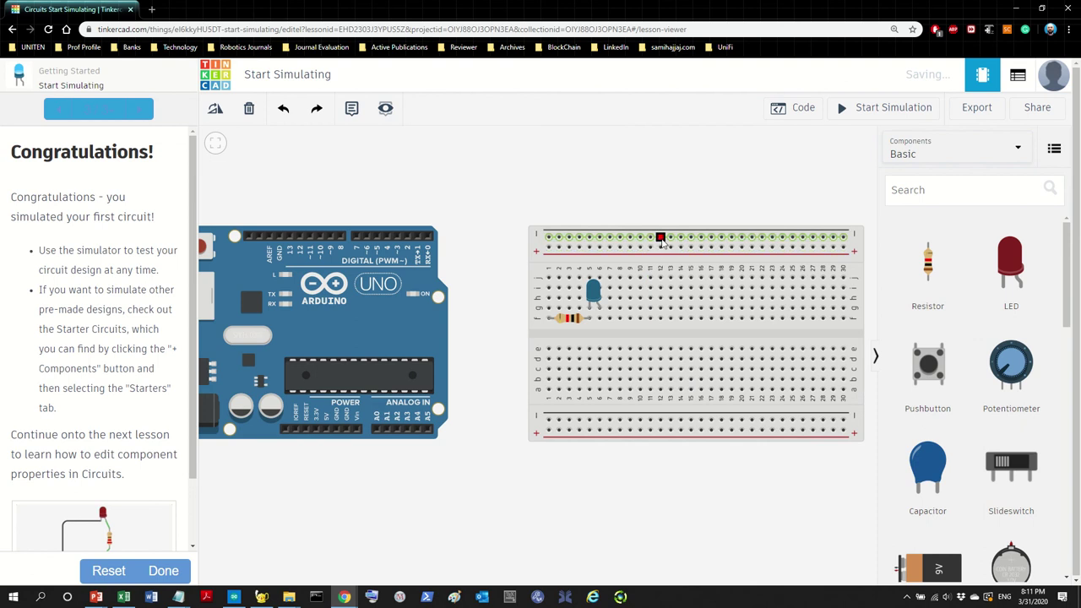
scroll(437, 250, down, 2)
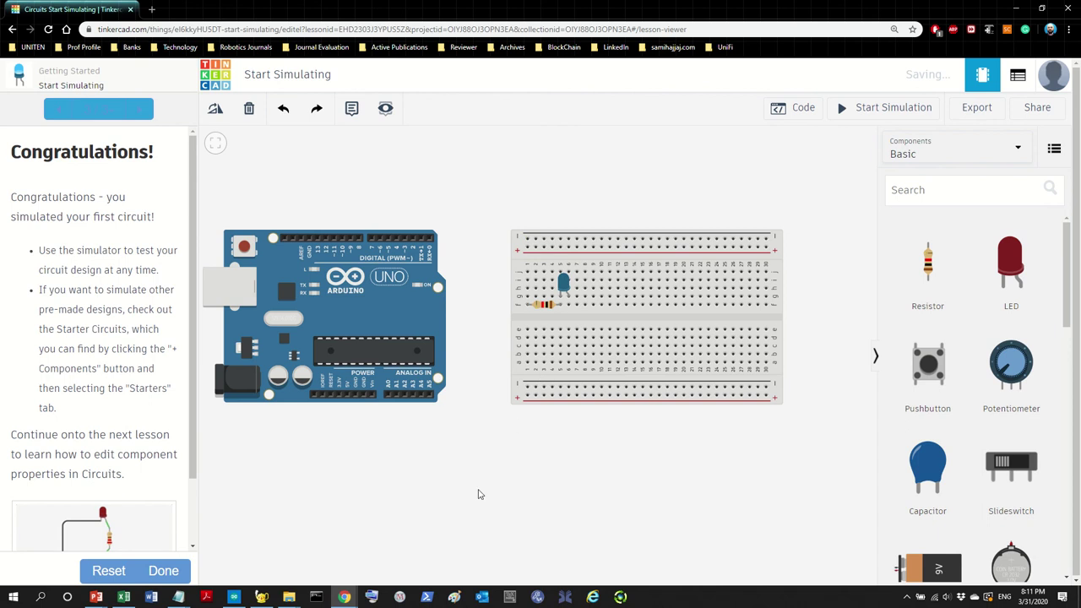
drag(420, 521, 537, 553)
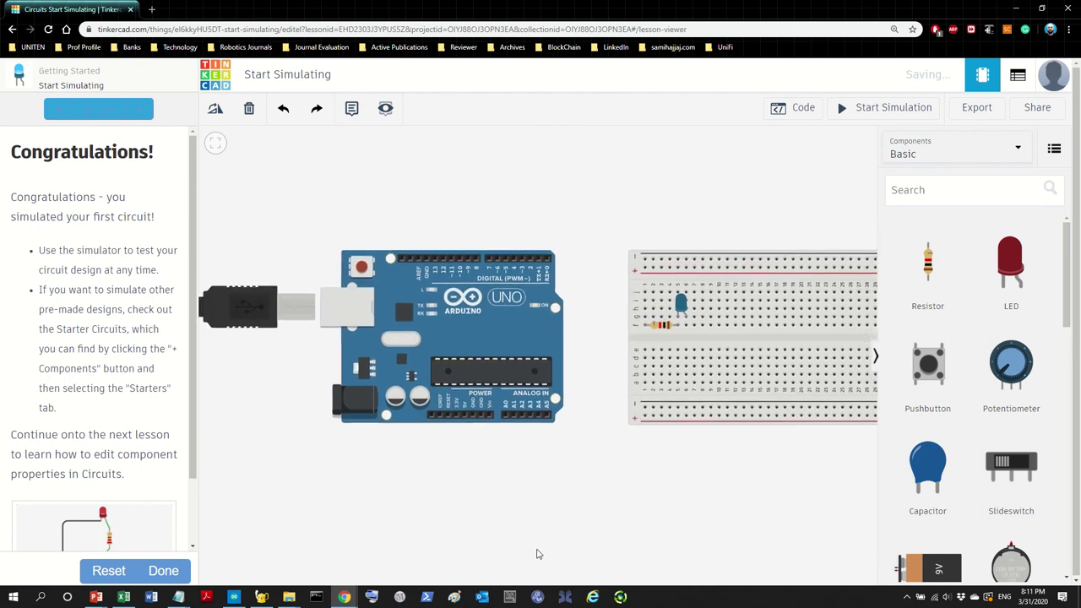
scroll(574, 511, up, 2)
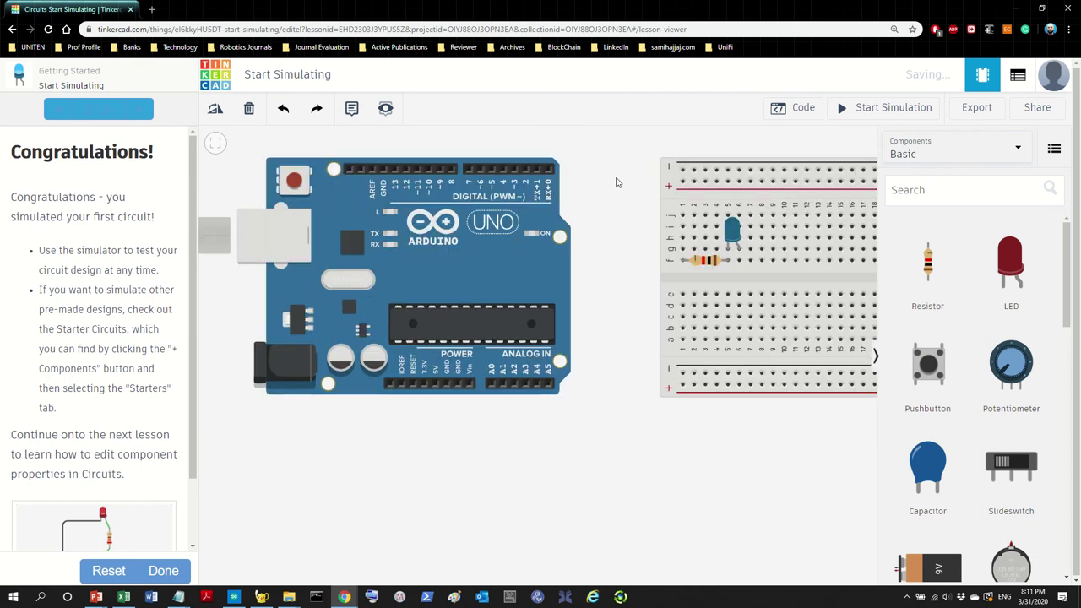
scroll(616, 183, down, 1)
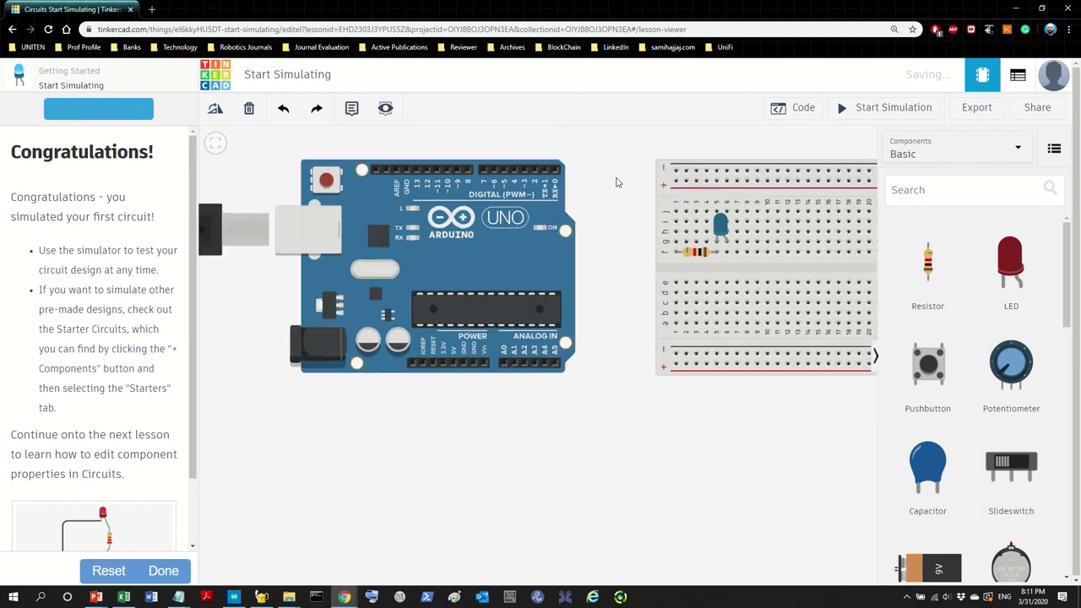
click(726, 211)
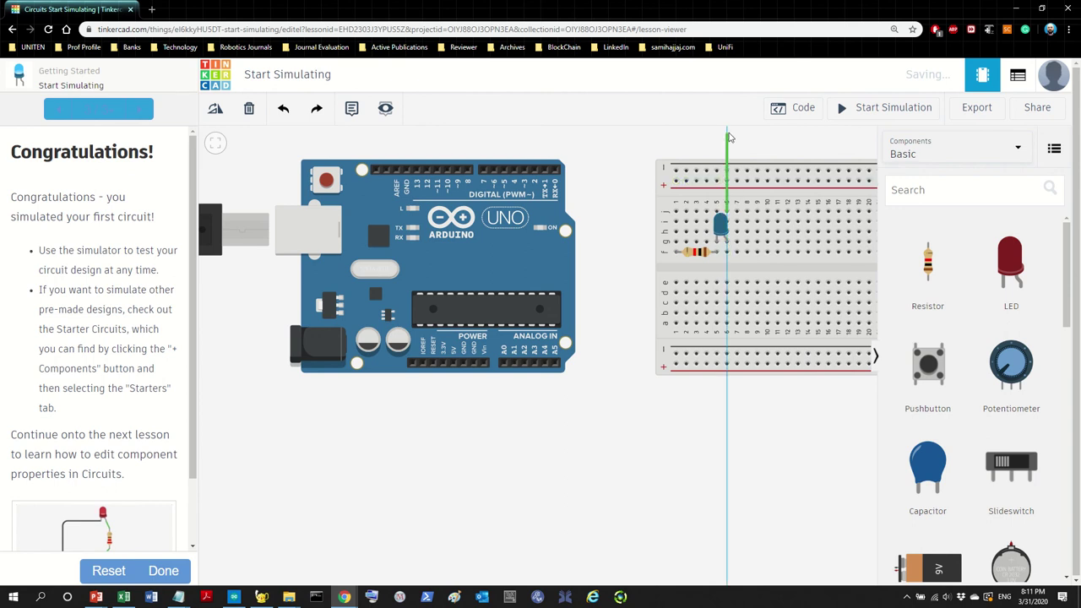
click(416, 171)
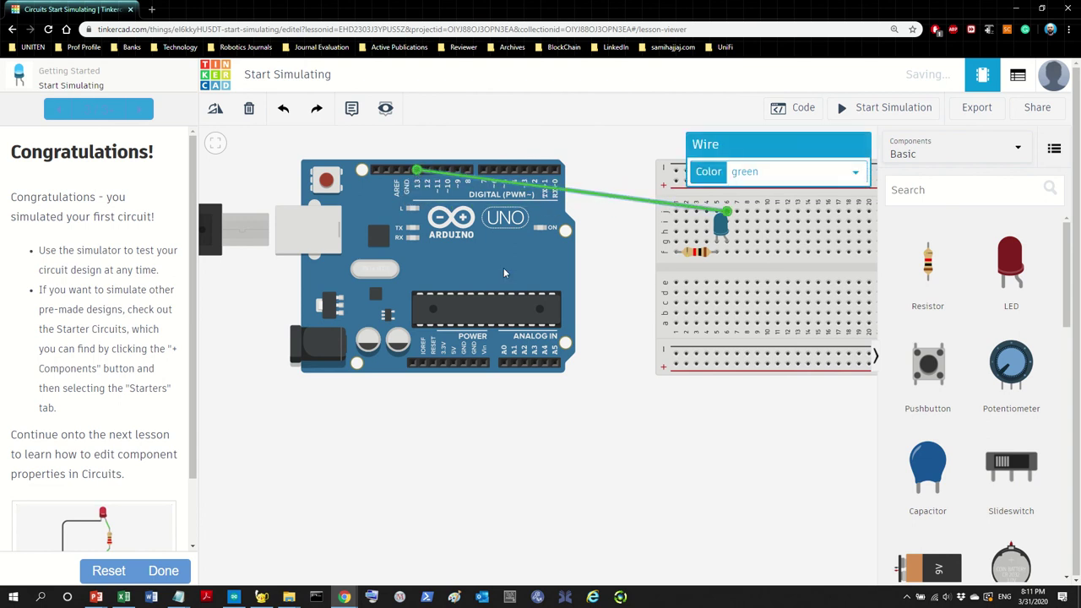
scroll(648, 279, up, 2)
scroll(613, 341, down, 3)
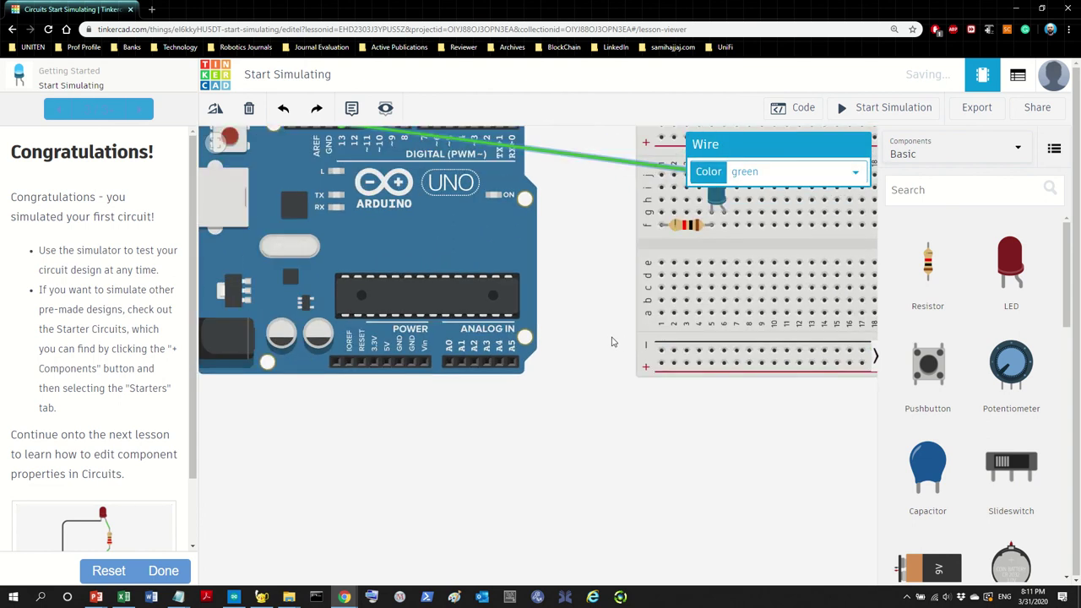
click(283, 109)
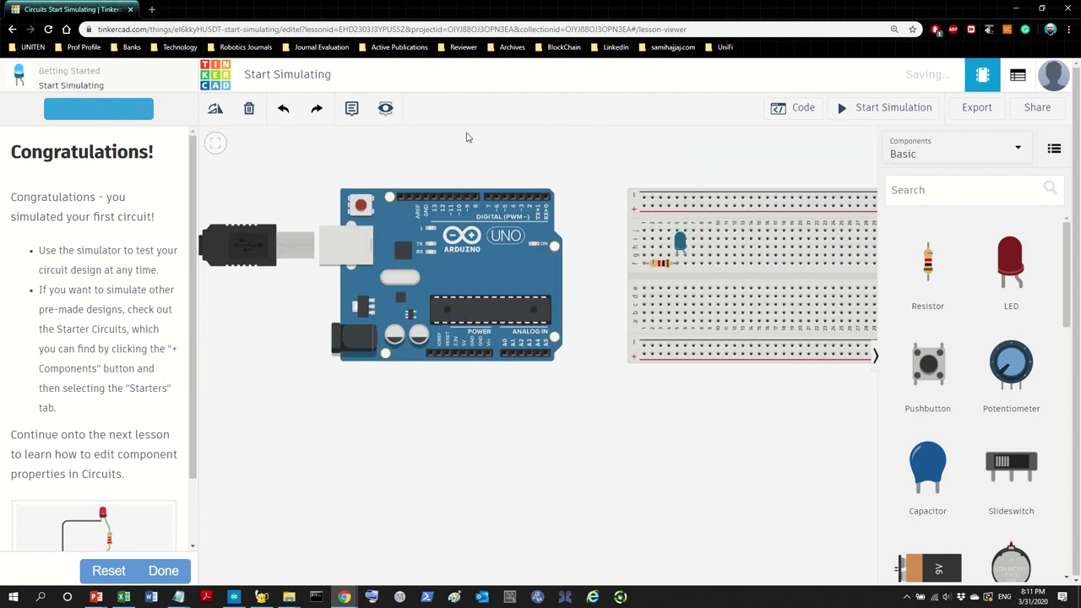
Step: Draw a green wire from column 6, row j, bending squarely above both boards and ending at Arduino pin 13
click(684, 231)
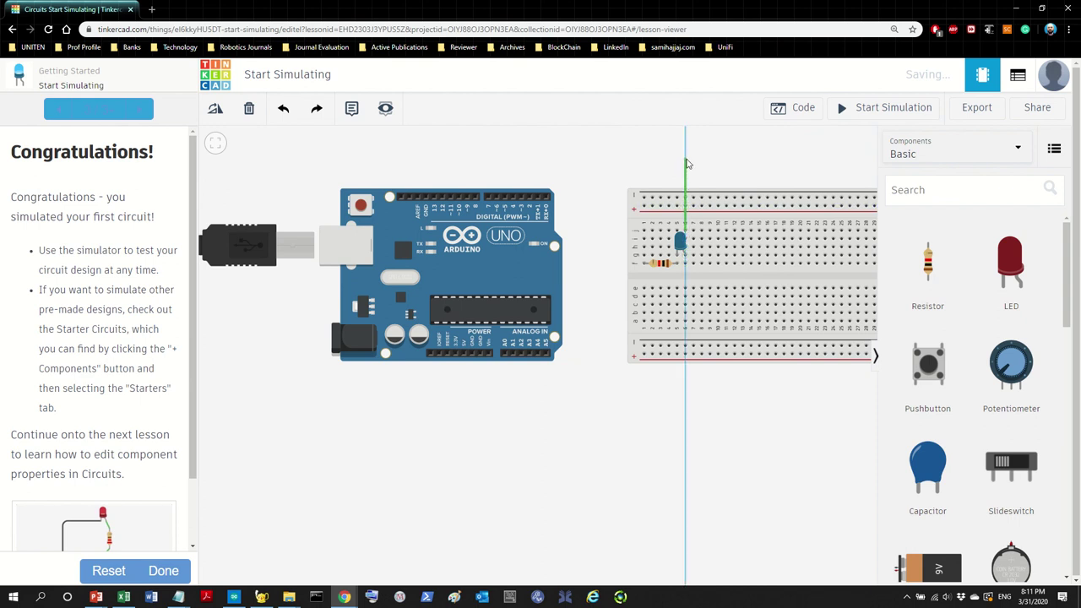
click(686, 160)
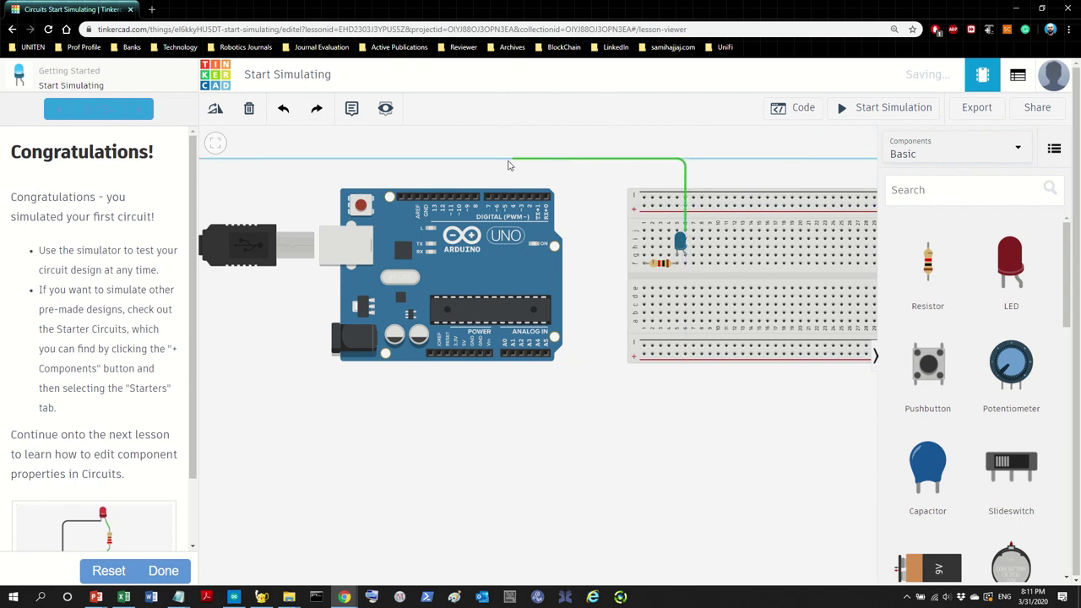
click(439, 166)
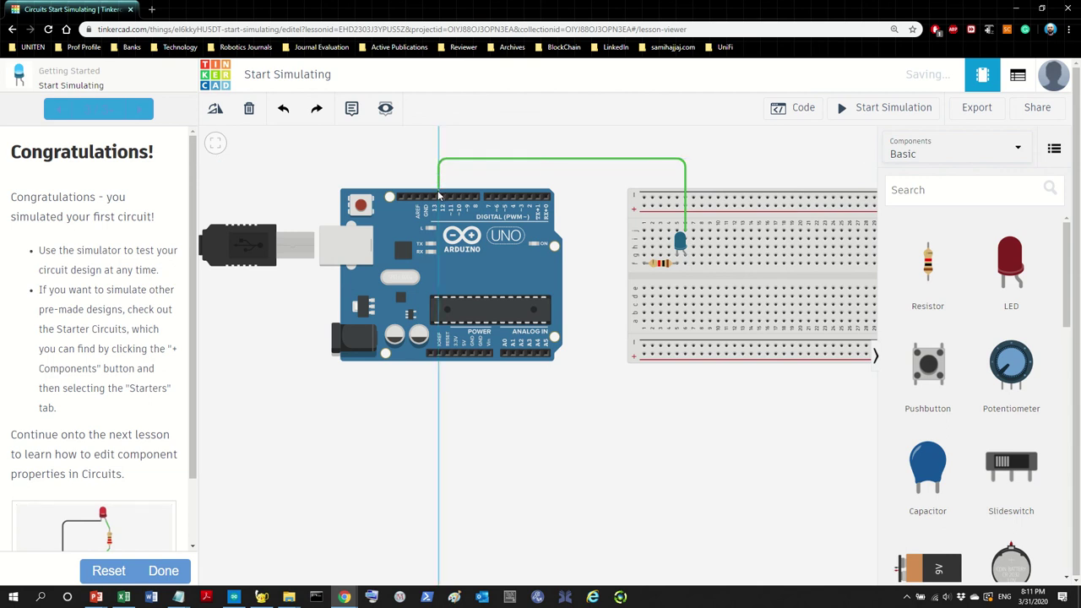
click(434, 197)
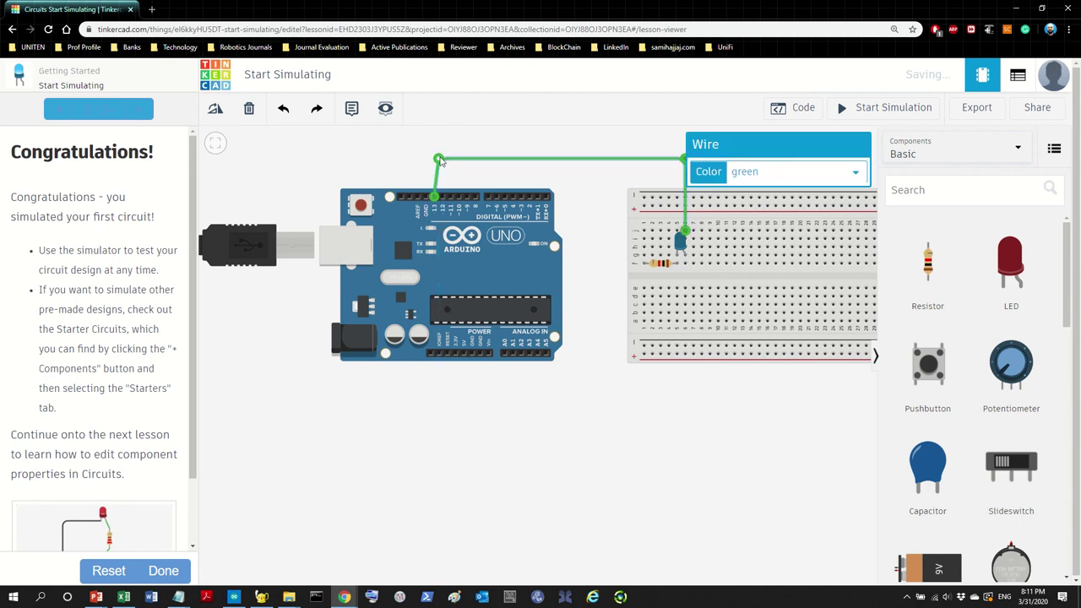
click(520, 437)
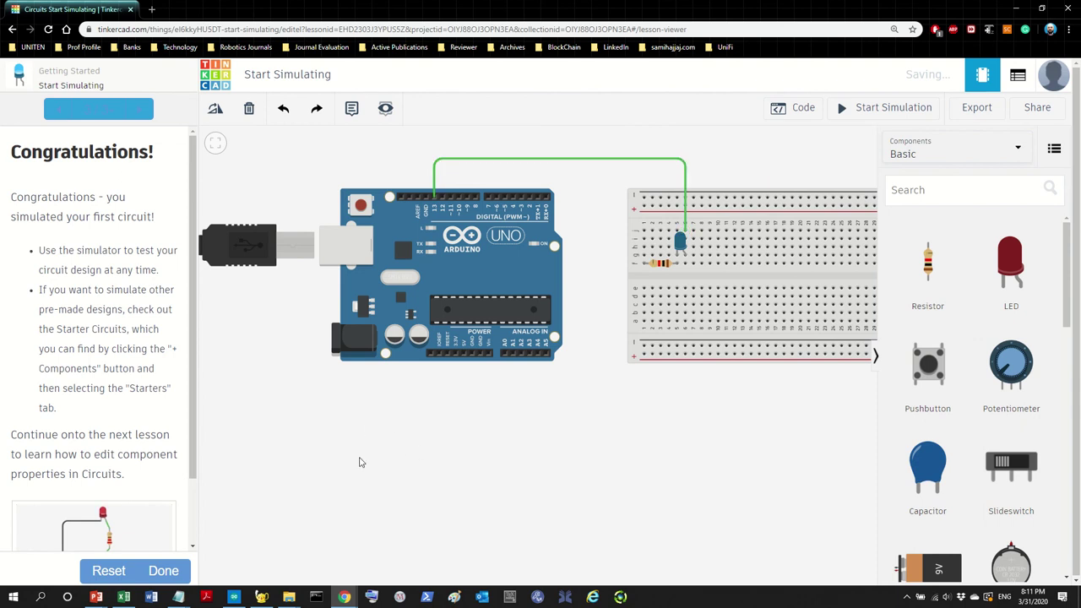
Step: Check the PowerPoint wiring slide, and in Tinkercad route a squared wire from column 1, row j, to the Arduino's GND pin
key(alt+Tab)
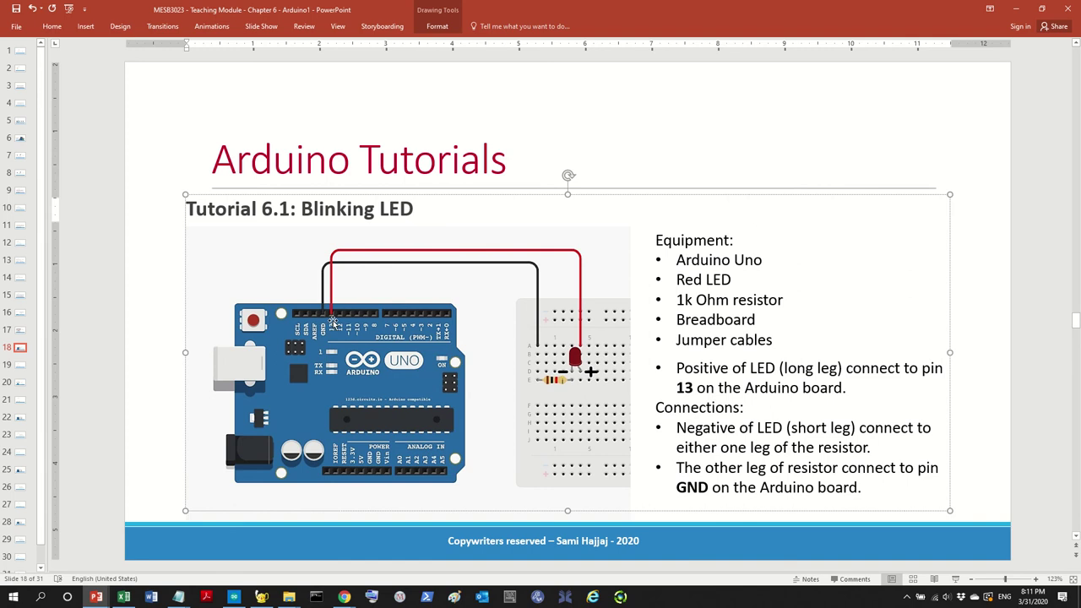
key(alt+Tab)
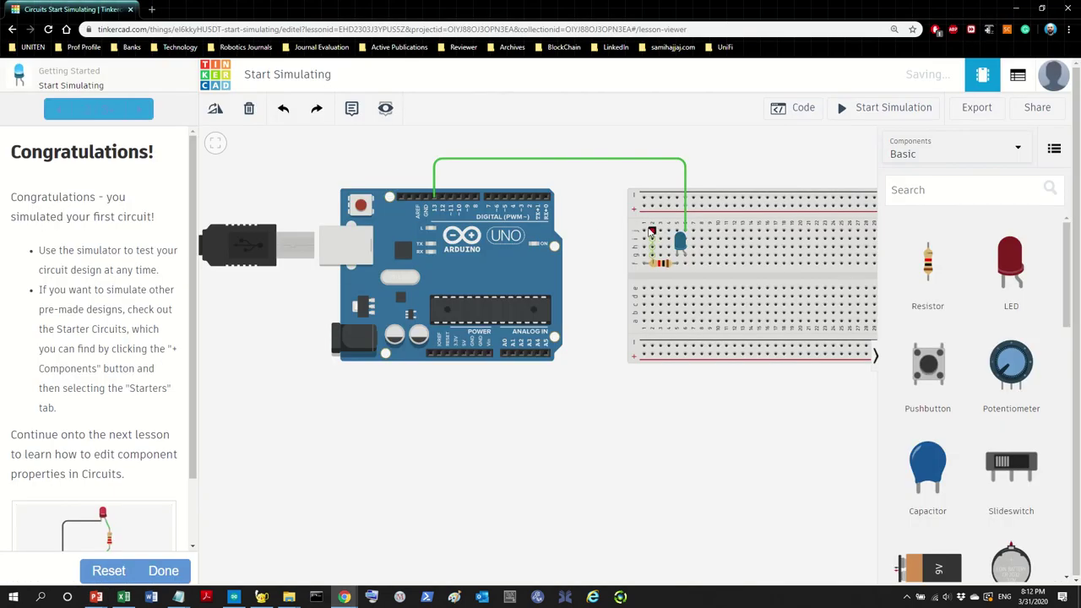
click(643, 229)
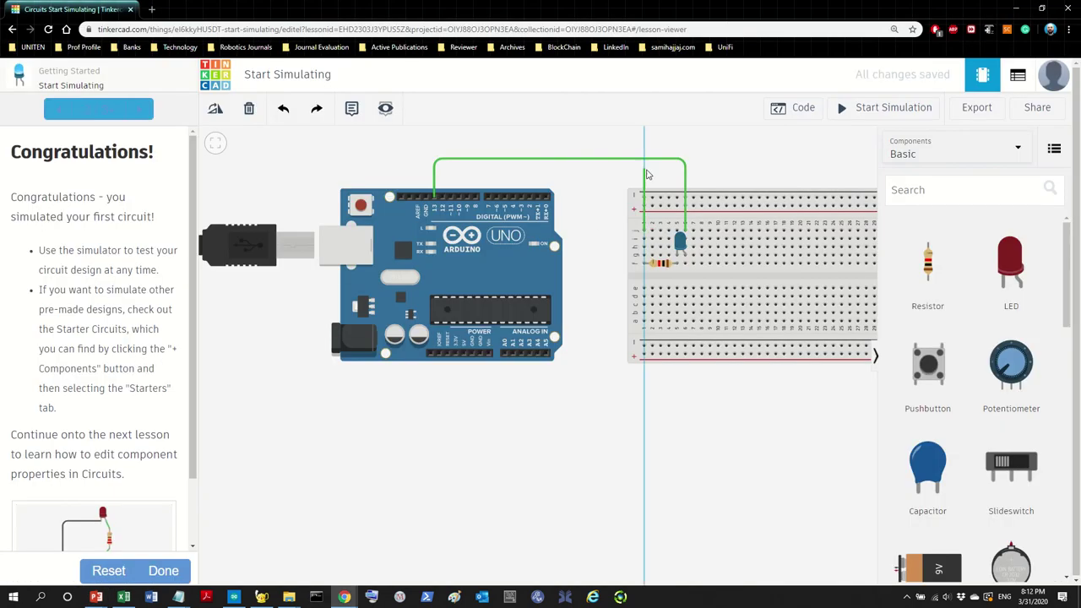
click(644, 170)
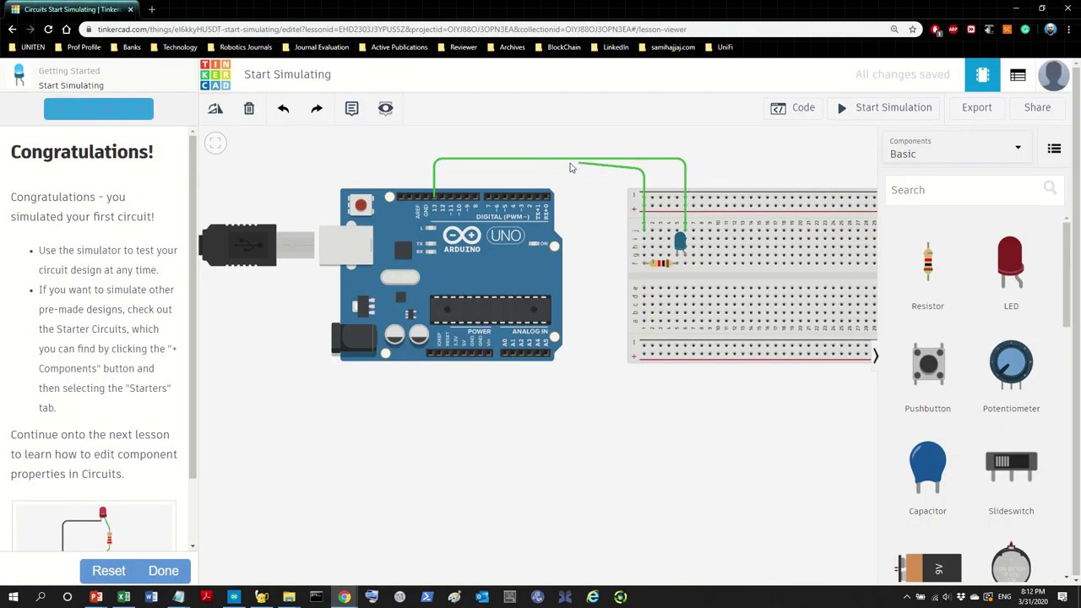
click(426, 199)
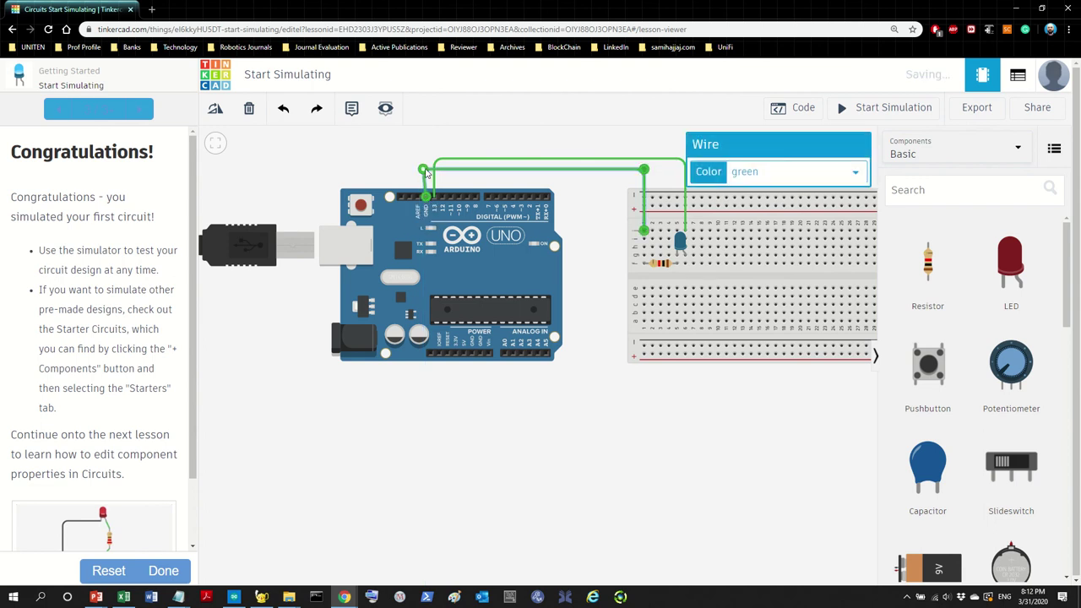
drag(426, 169, 429, 169)
Step: Set the color of the GND wire to black
click(826, 181)
click(823, 189)
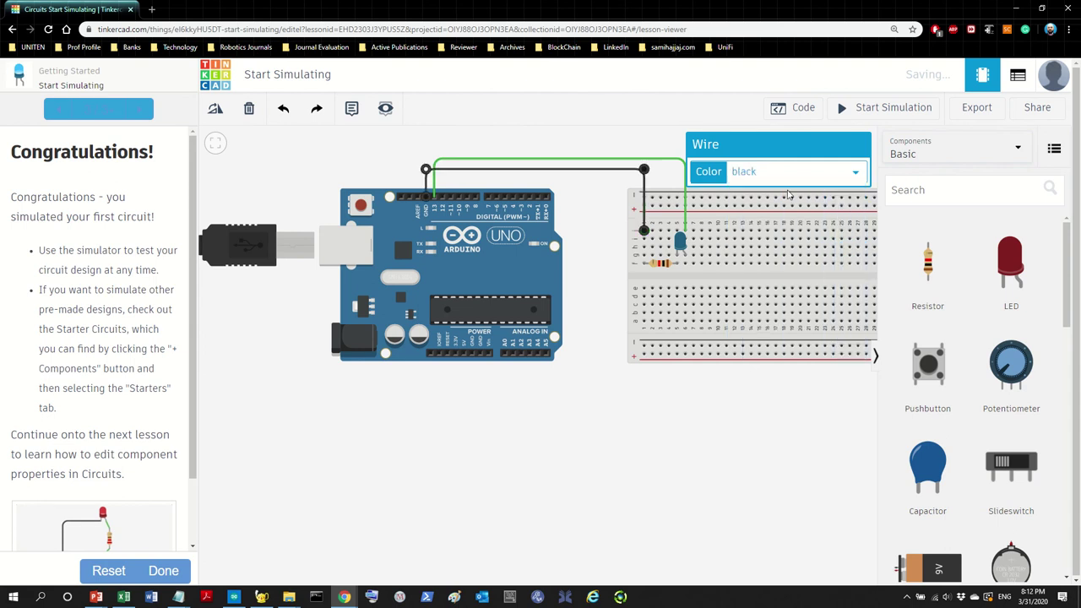
click(592, 480)
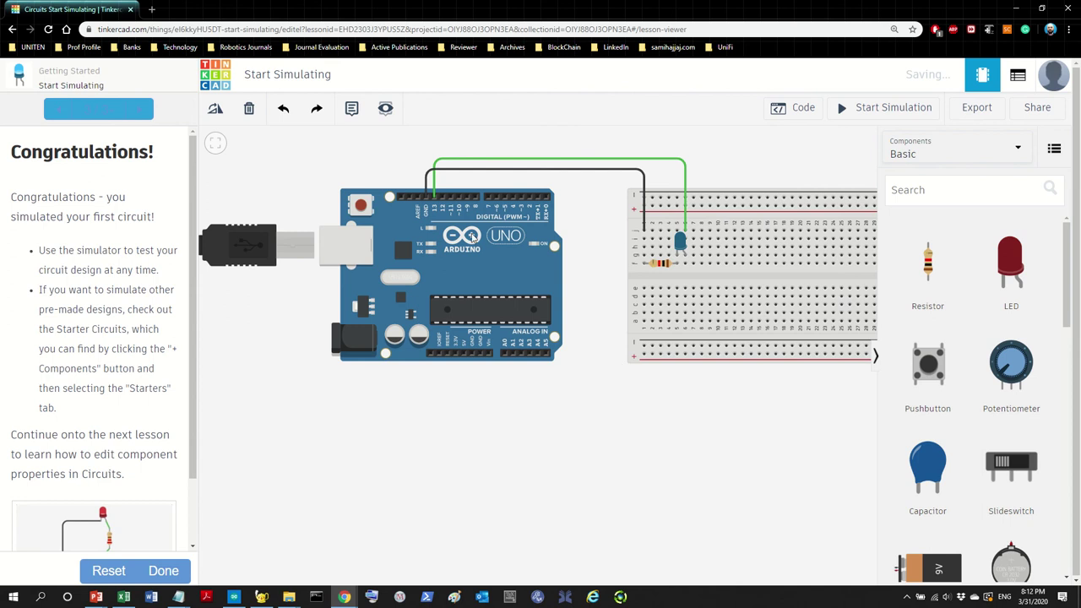
Step: Change the color of the GND wire to red
click(594, 173)
click(730, 176)
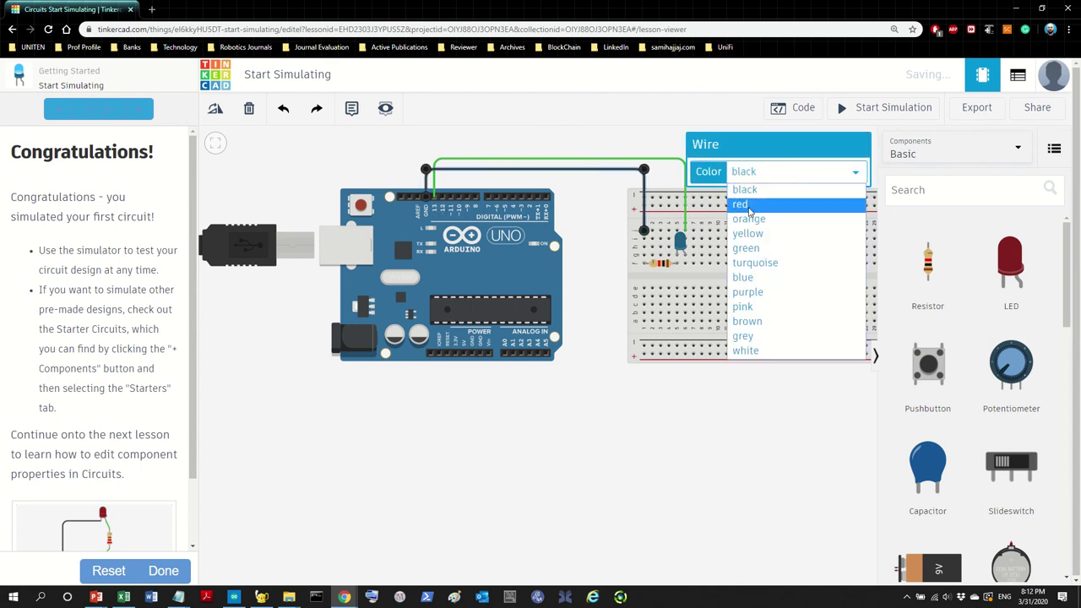
click(748, 206)
click(602, 441)
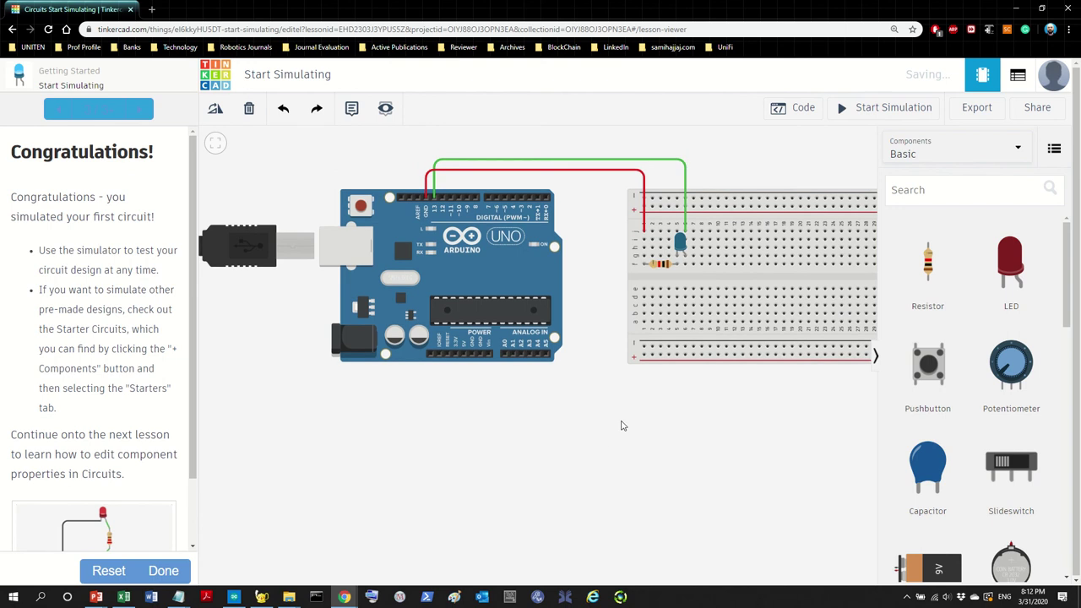
Step: Compare the finished wiring with the Tutorial 6.1 Blinking LED slide in PowerPoint and return to Tinkercad
scroll(622, 424, up, 2)
key(f)
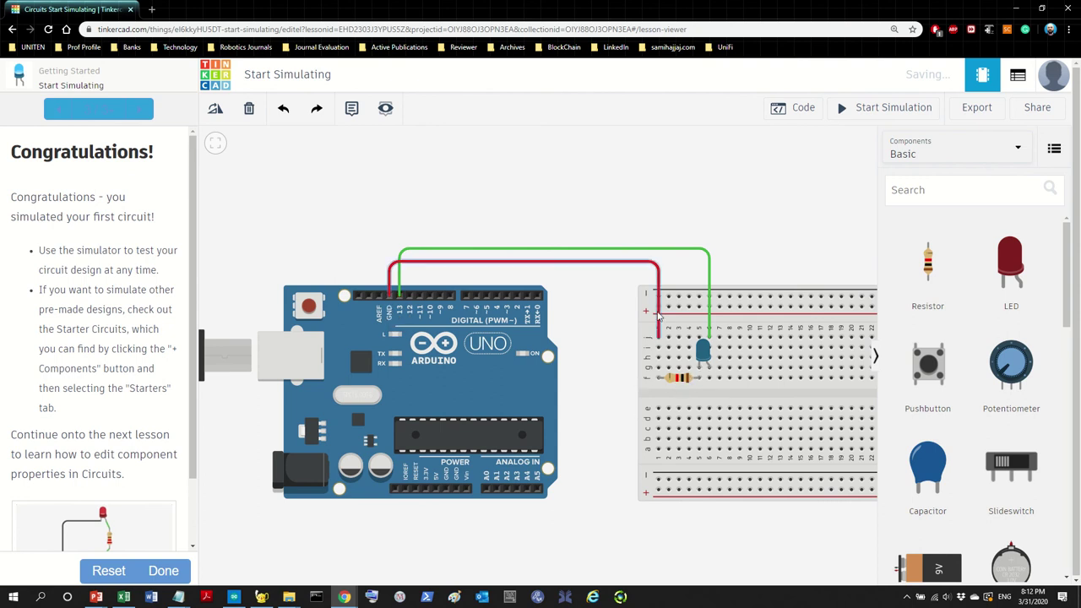
key(alt+Tab)
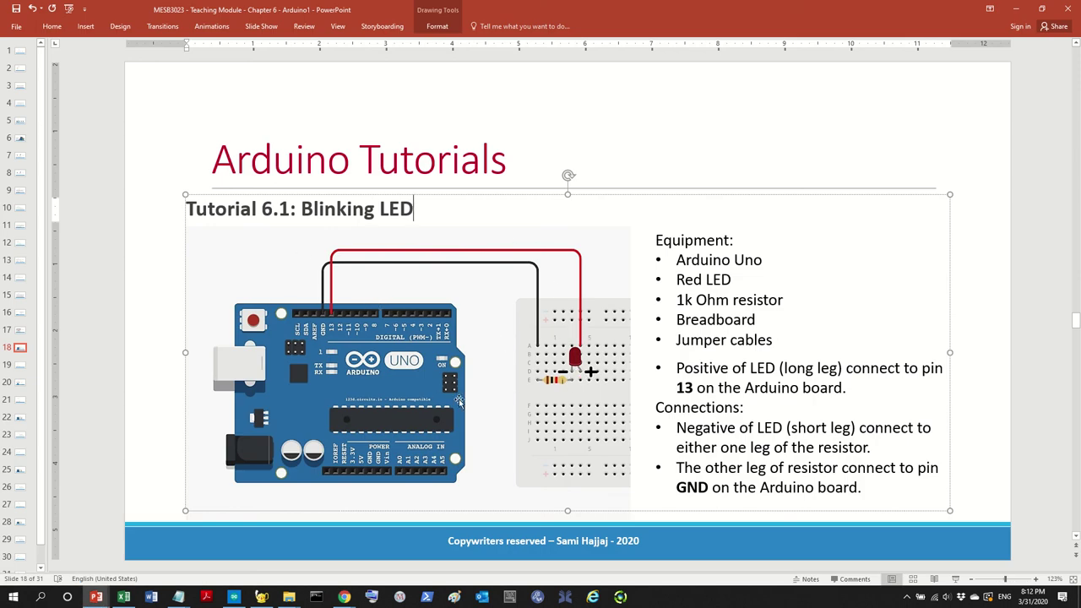
key(alt+Tab)
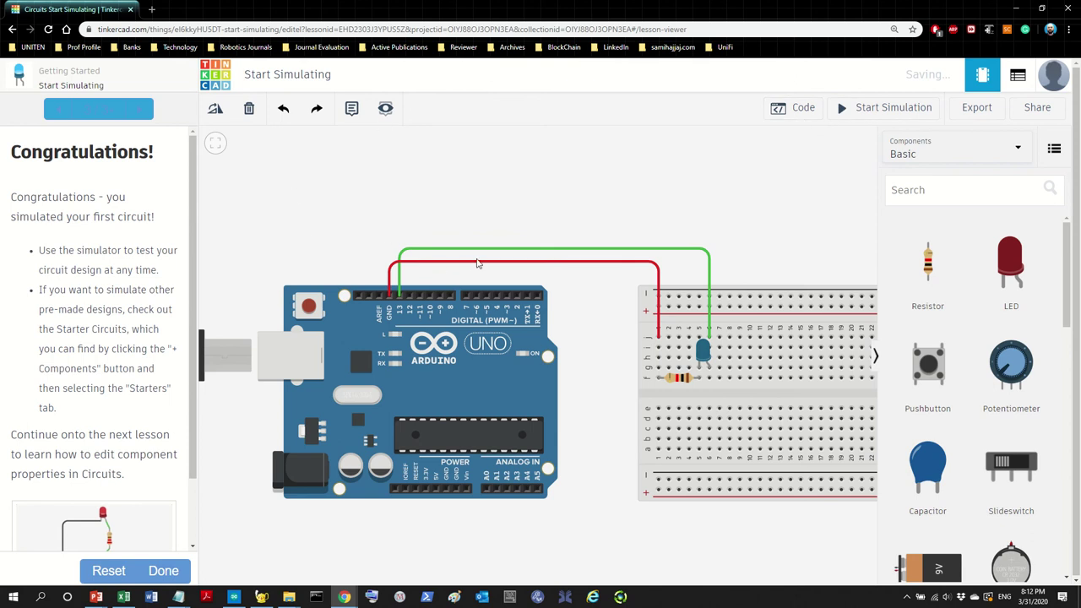
scroll(466, 261, down, 3)
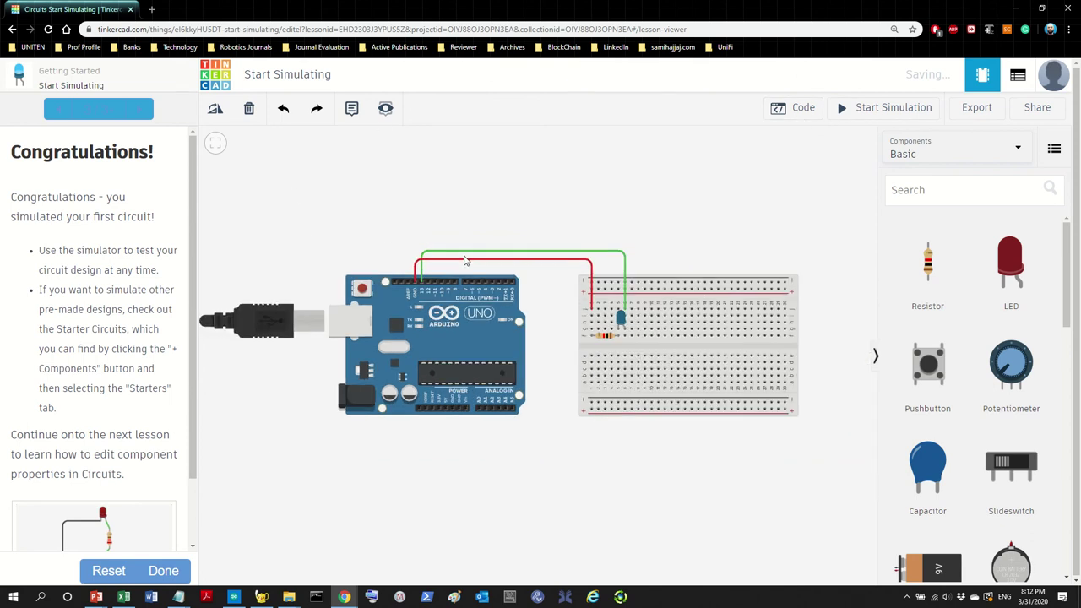
Step: Collapse the component library and switch the Arduino's code editor from Blocks to Text, accepting the loss of the blocks
click(876, 357)
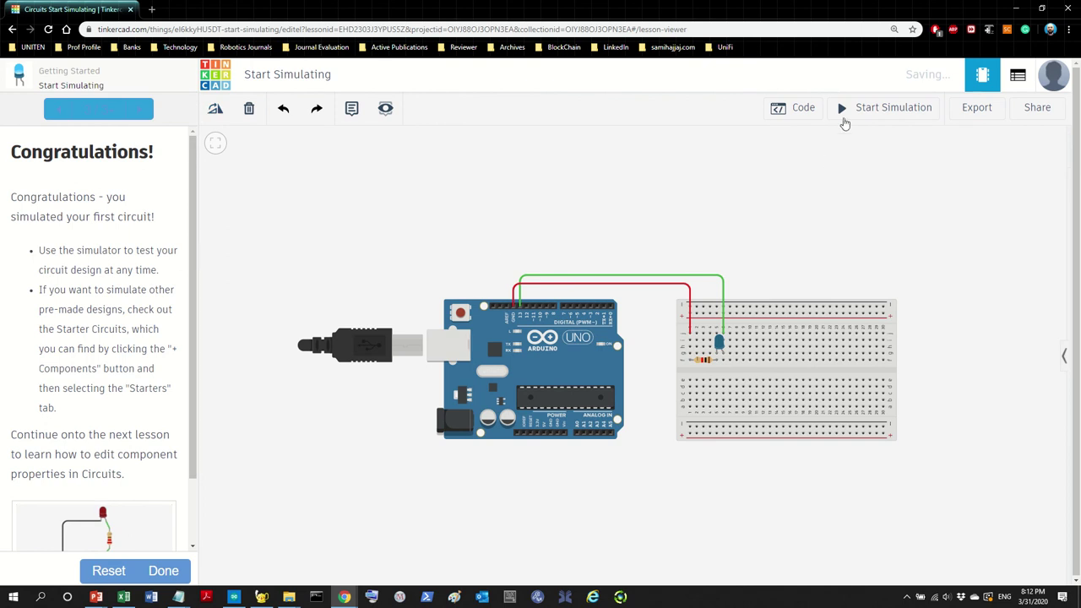
click(801, 109)
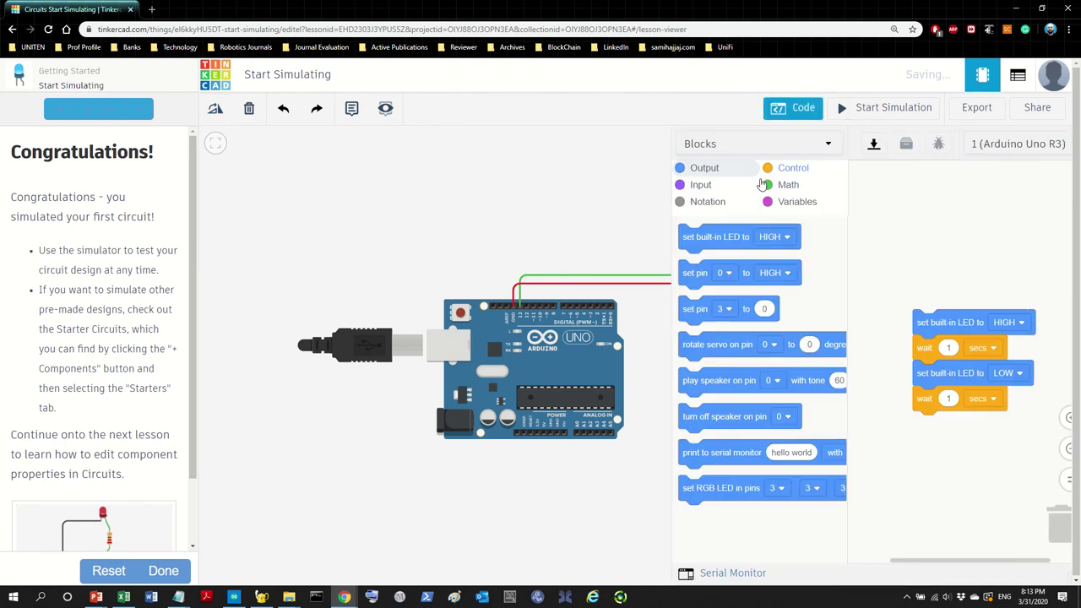
click(750, 145)
click(701, 211)
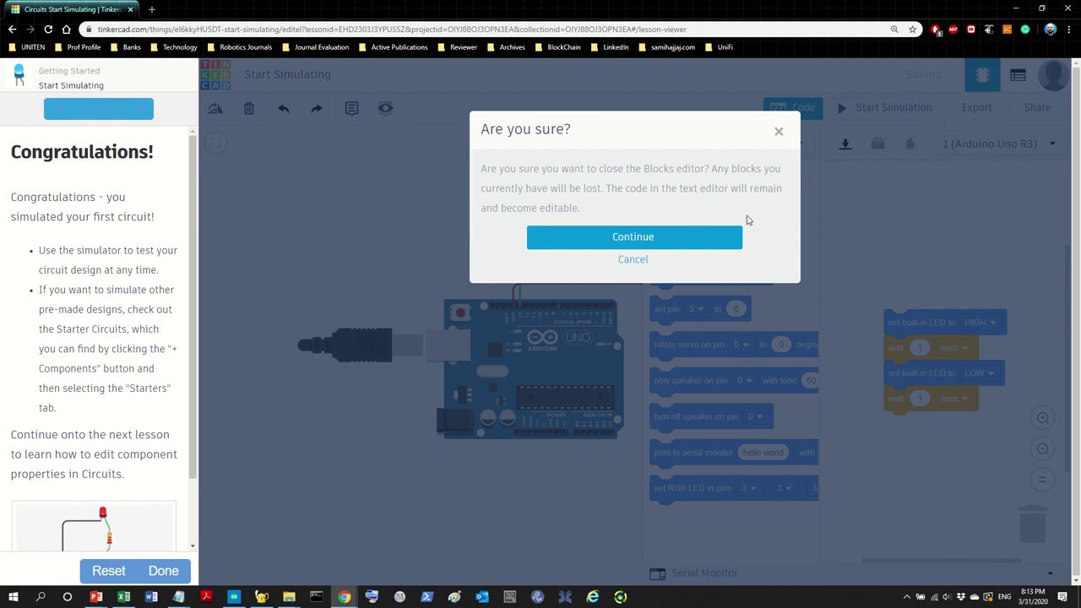
click(654, 238)
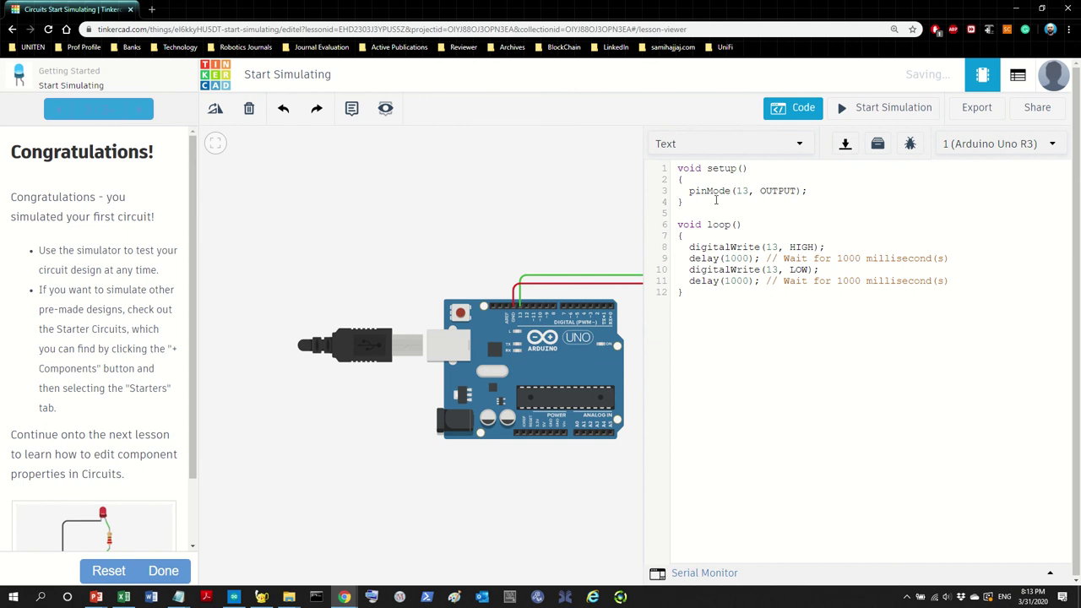
Step: Enlarge the browser page for readability and insert six blank lines above void loop() in the code
key(ctrl+plus)
key(ctrl+plus)
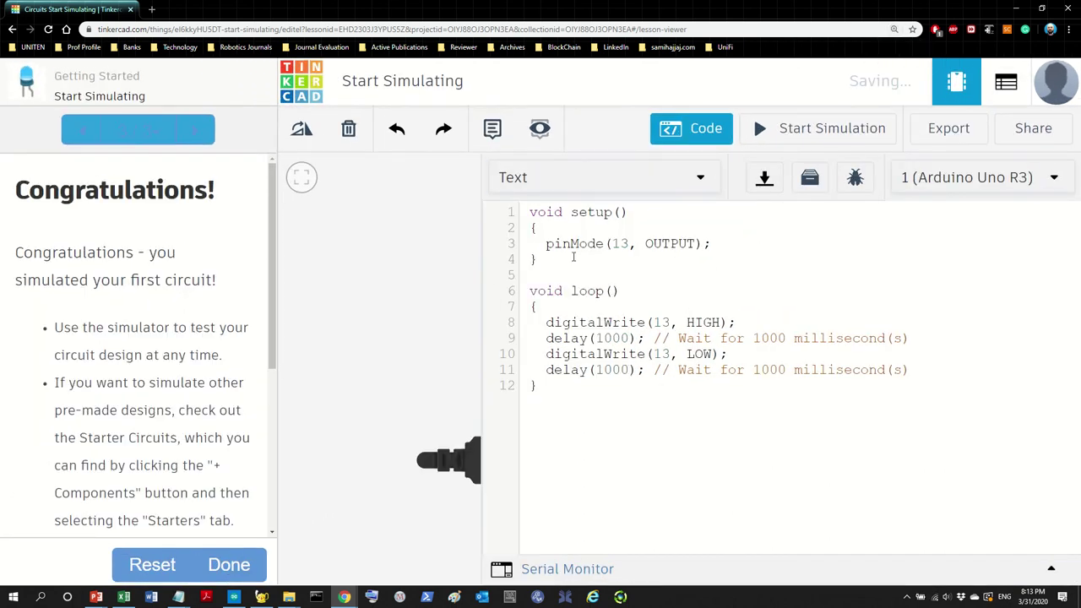
key(Return)
key(Return)
key(Return)
key(Return)
key(Return)
key(Return)
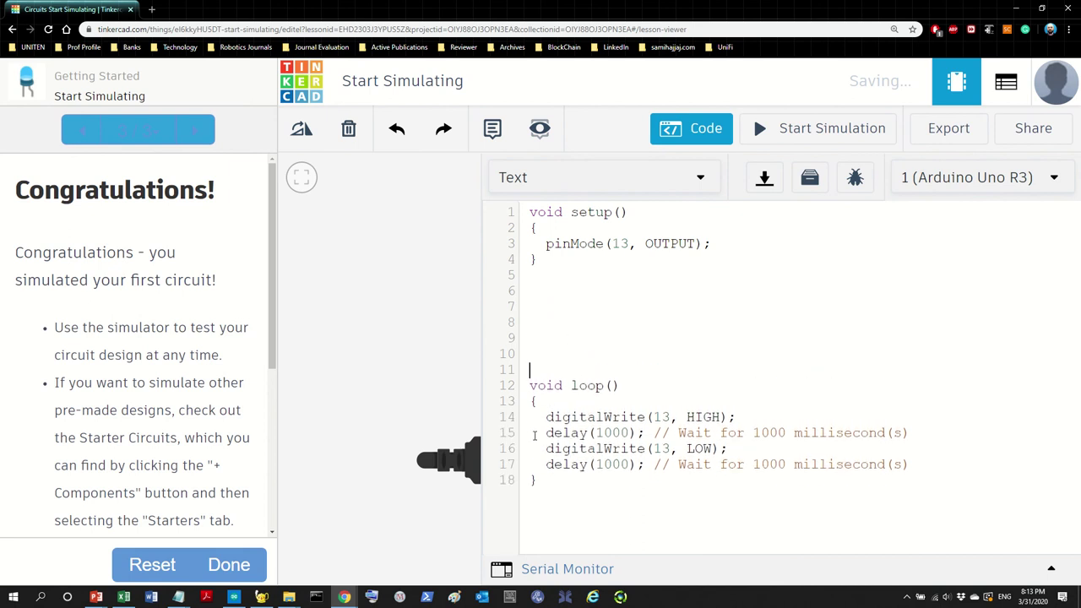
Step: Examine the pinMode(13, OUTPUT) statement in setup(), highlighting the whole line, the function name and the pin number
drag(538, 243, 754, 240)
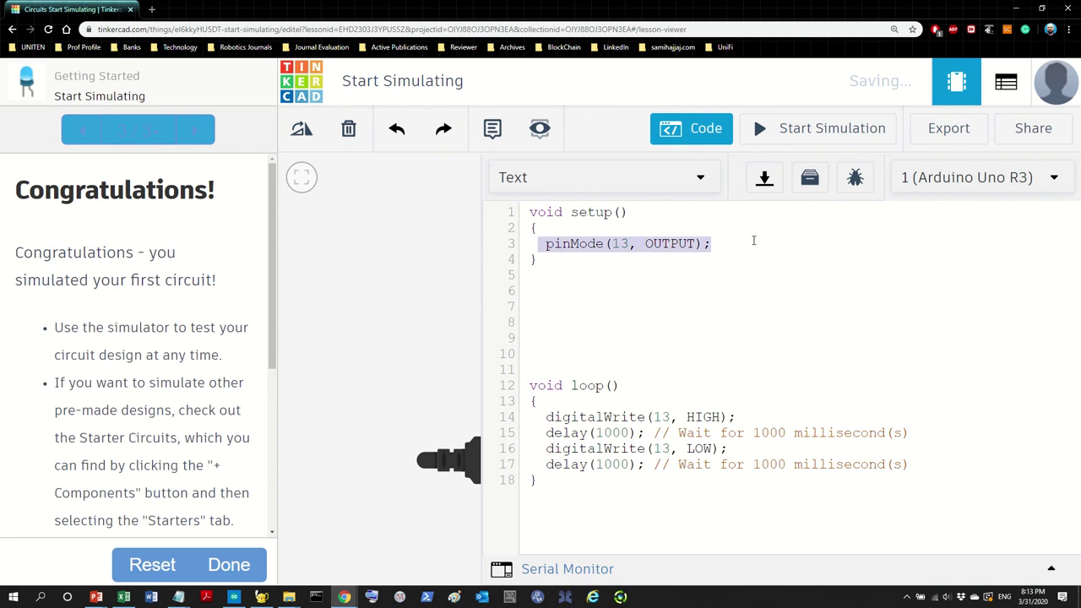
click(727, 250)
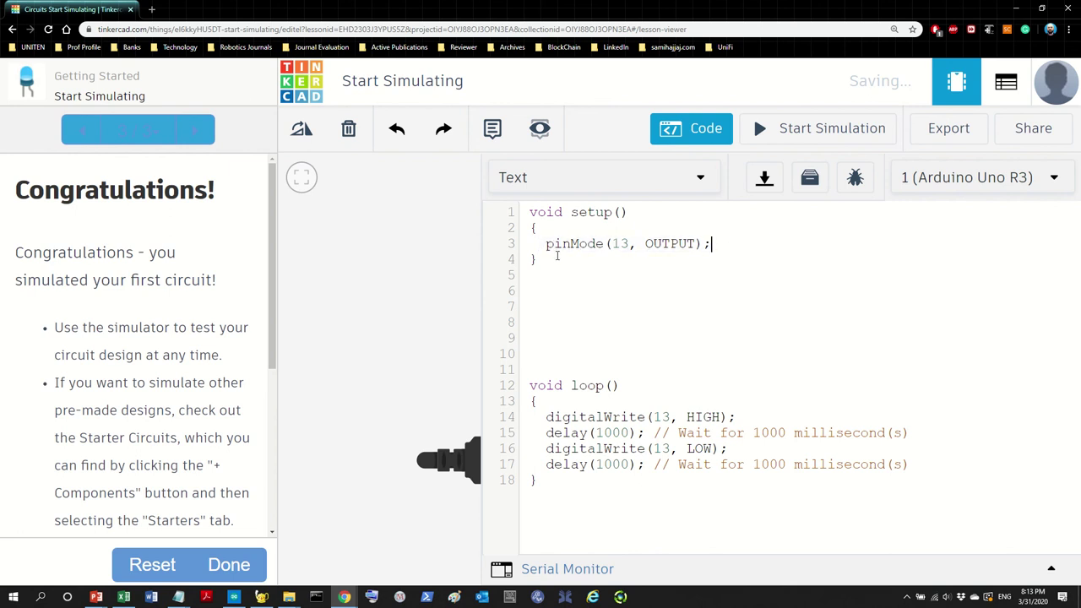
mouse_move(540, 244)
mouse_down()
mouse_move(604, 244)
mouse_move(544, 244)
mouse_up()
click(596, 253)
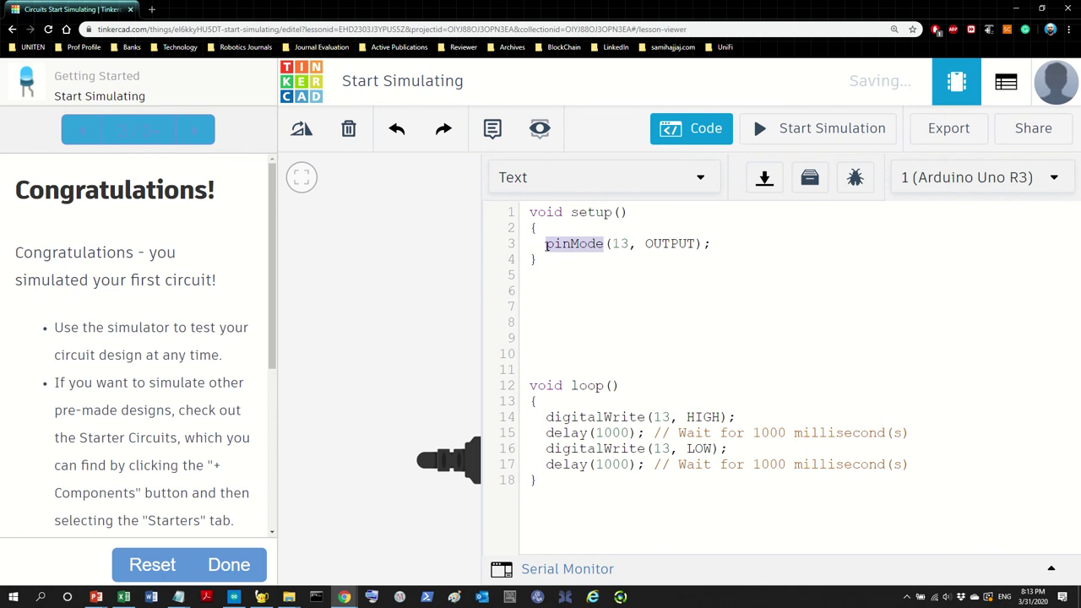
click(552, 276)
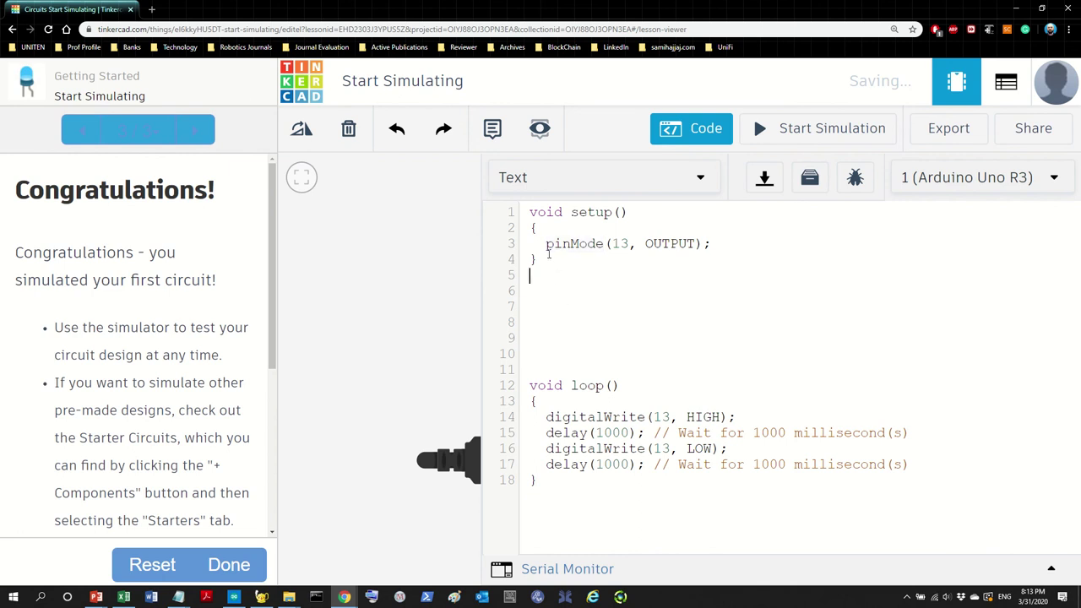
drag(544, 243, 604, 244)
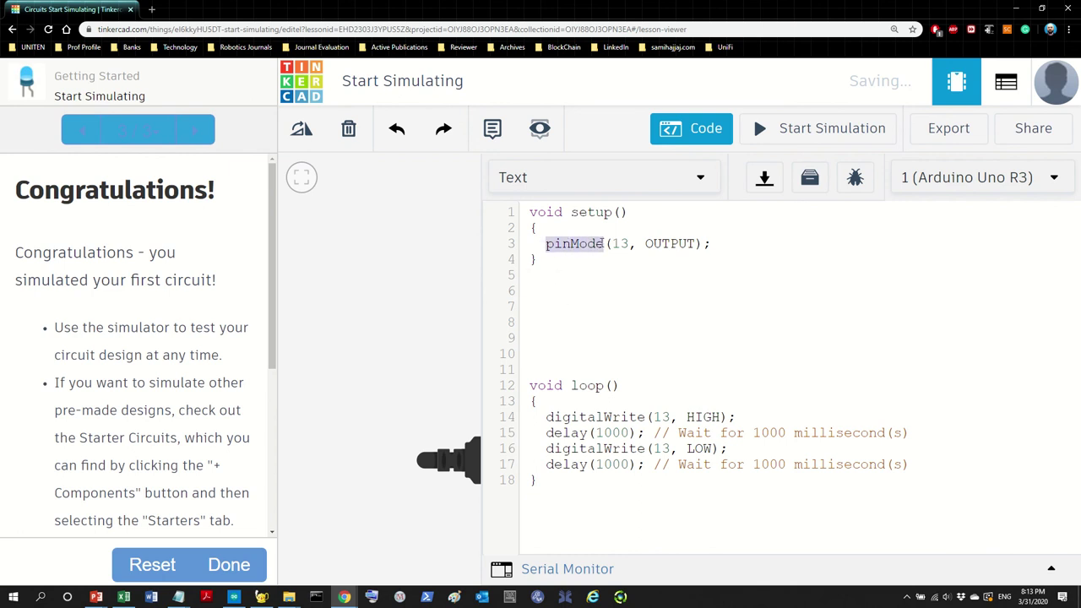
click(593, 271)
double_click(614, 243)
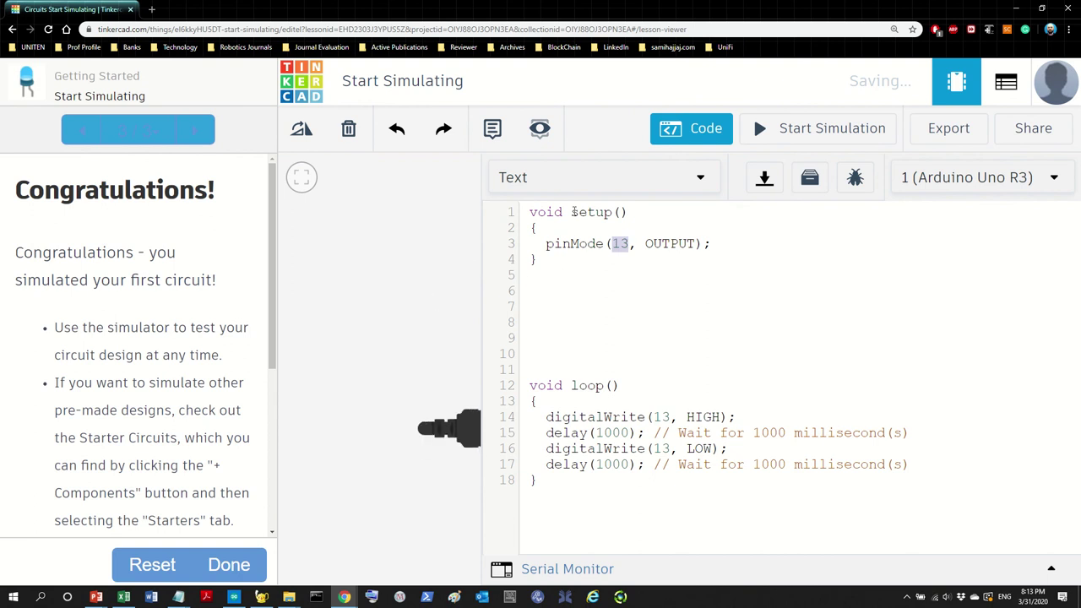
Step: Compare the pin 13 wiring on the Arduino with the pinMode statement and return to the code
click(671, 133)
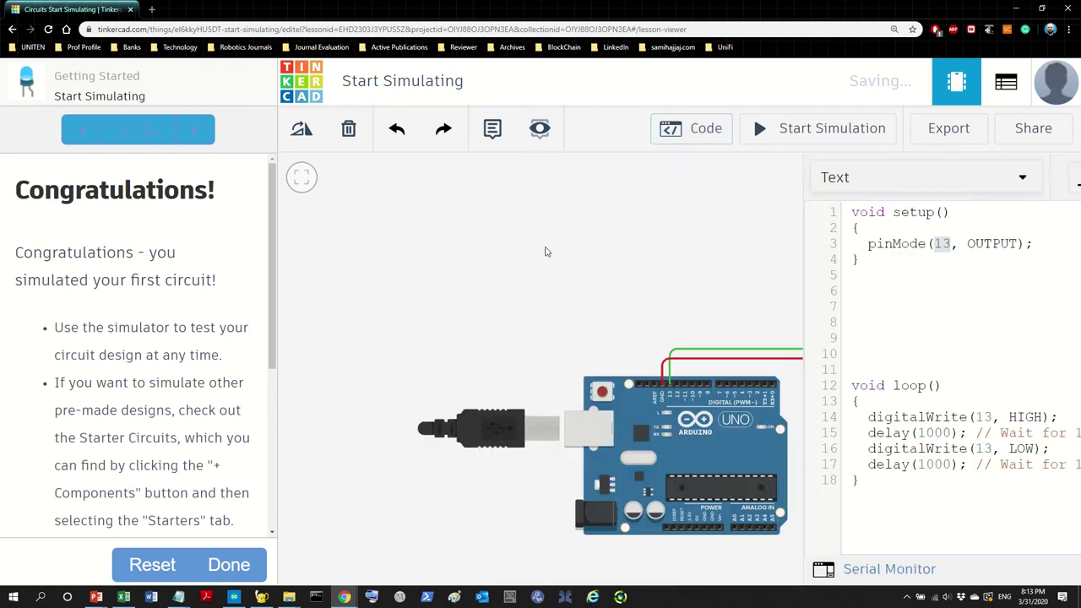
scroll(717, 418, up, 3)
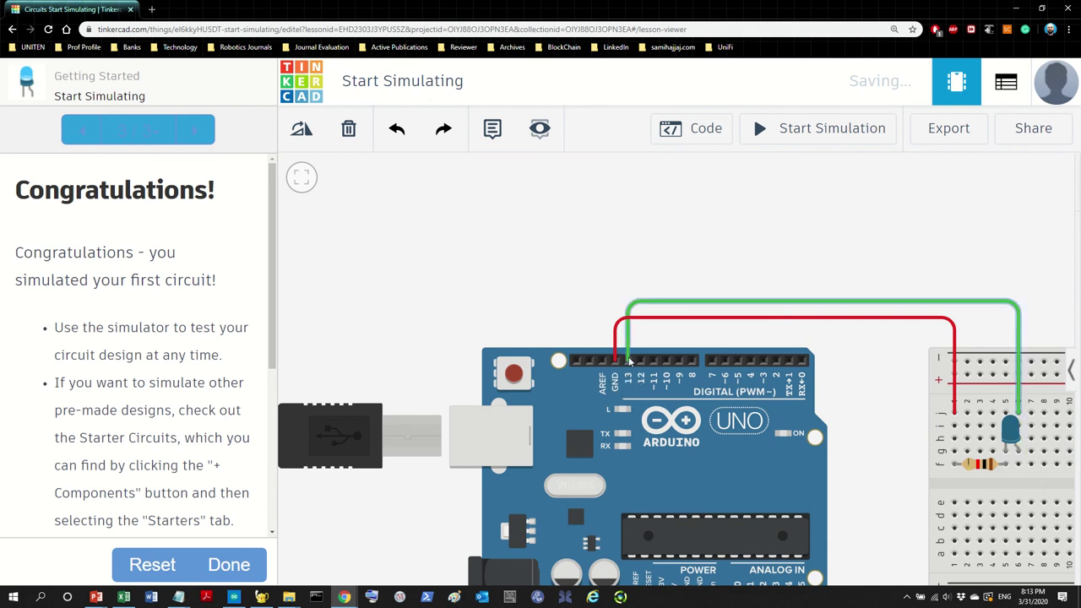
click(689, 127)
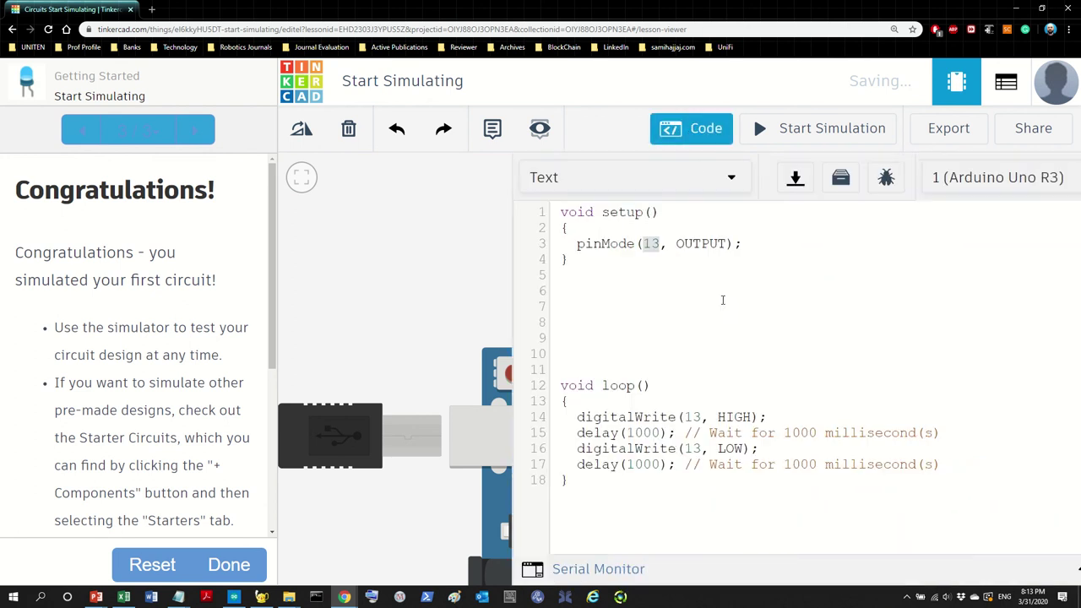
click(613, 244)
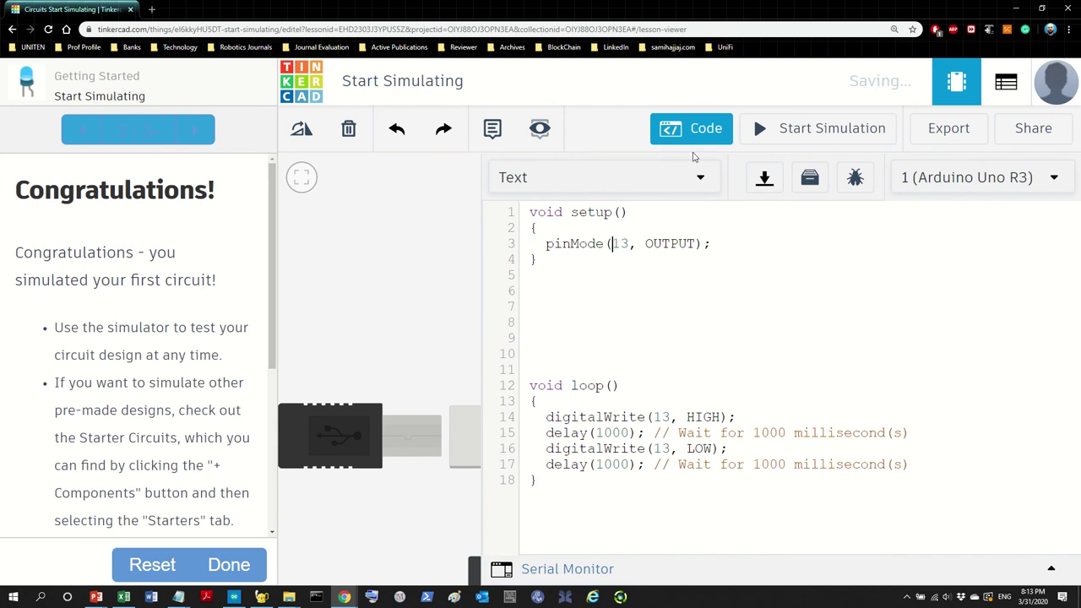
click(701, 128)
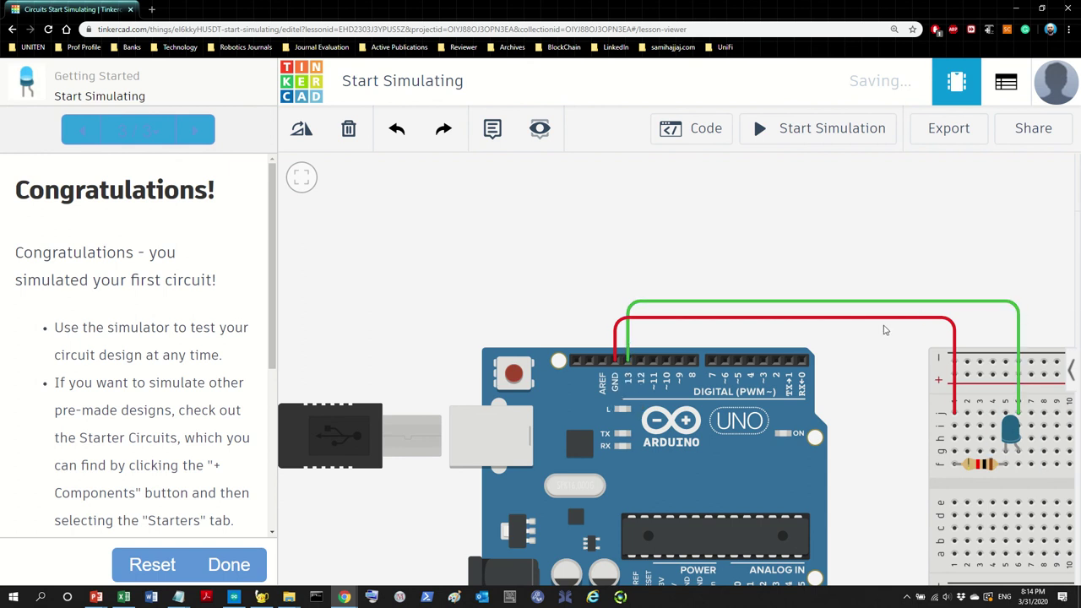
click(668, 132)
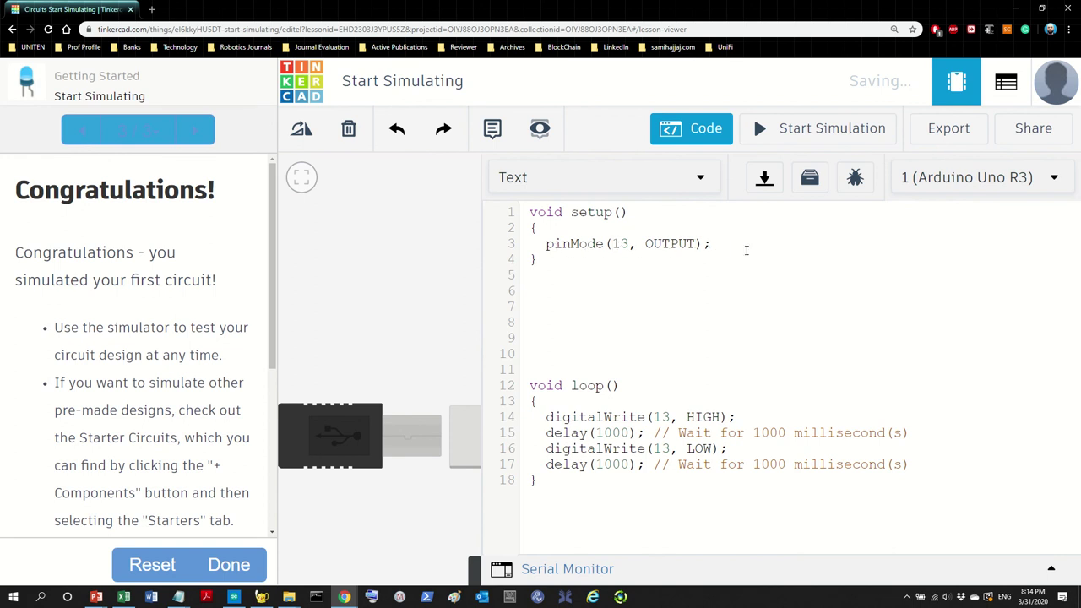
Step: Add the comment "// this pin, pin 13, is an output pin" after the pinMode statement
text(/ this pin, pin)
key(BackSpace)
key(BackSpace)
text(in 13m,)
key(BackSpace)
text(m, m m, is an ou)
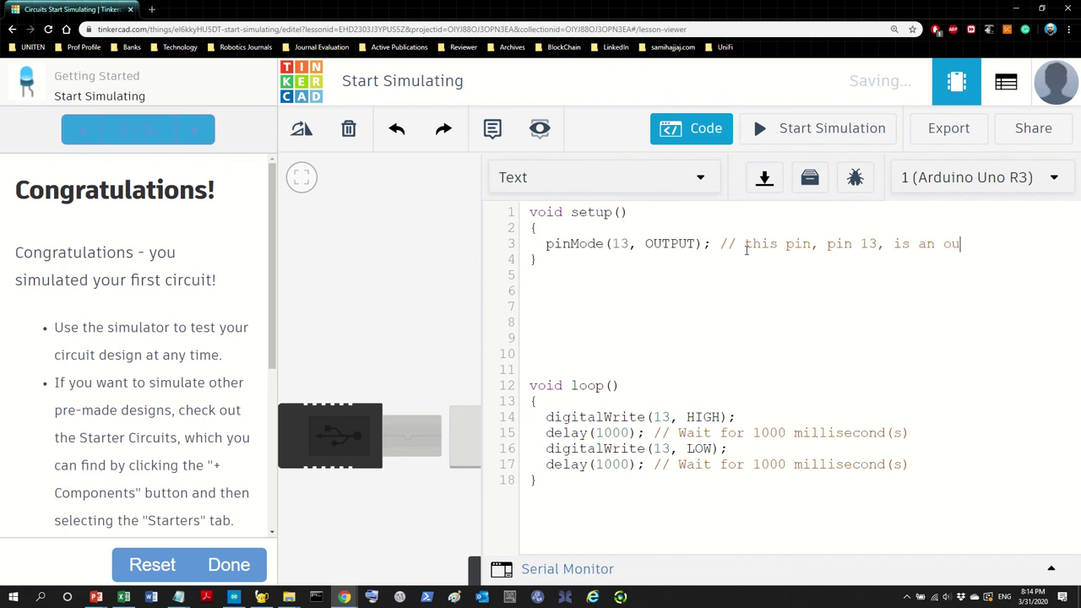
text(tput pin)
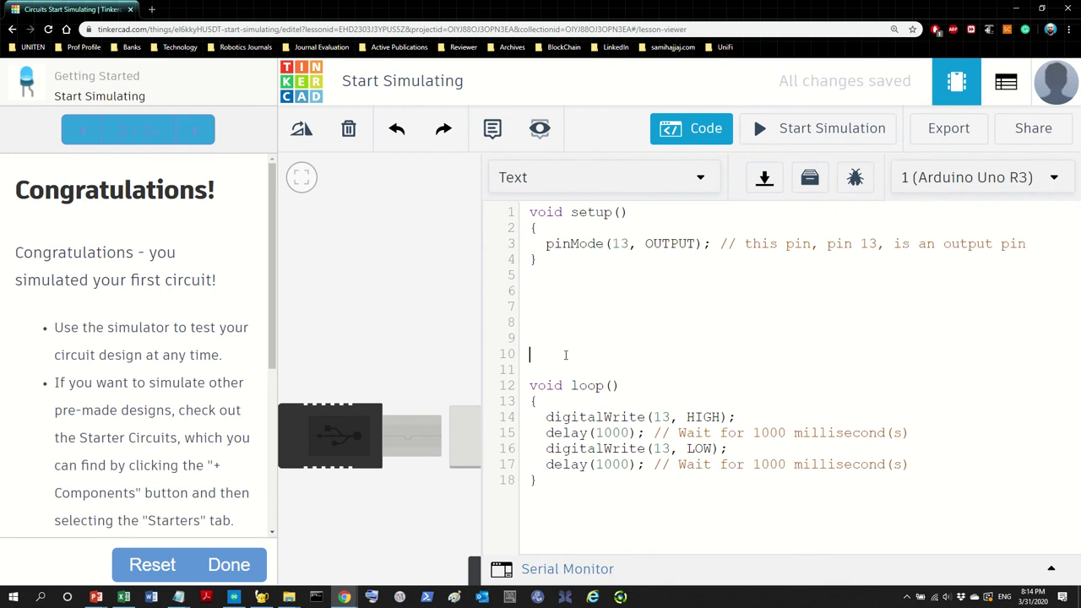
key(Delete)
key(Delete)
key(Delete)
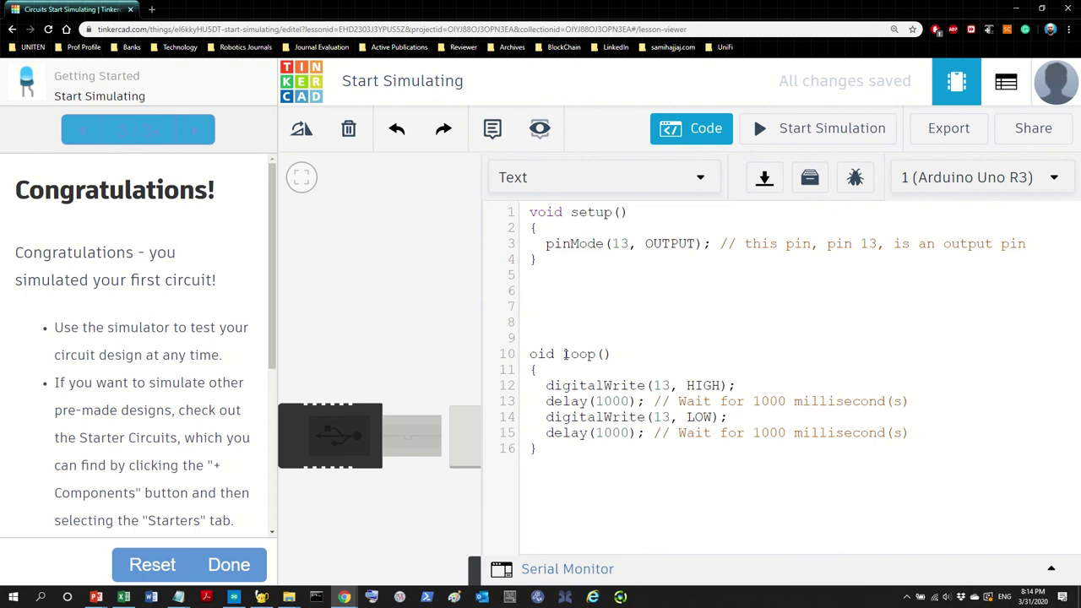
key(ctrl+z)
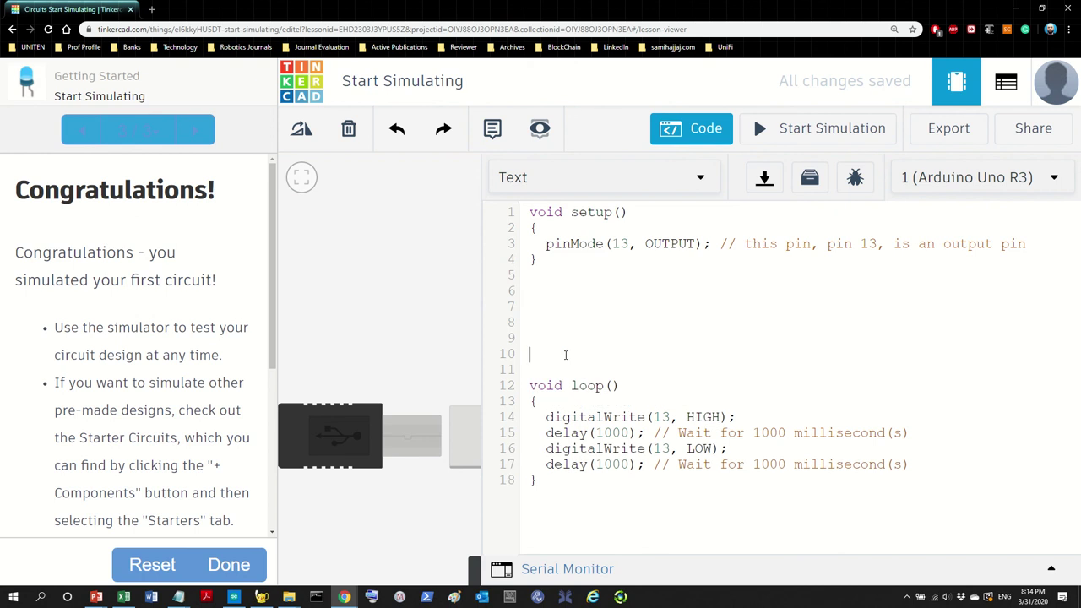
Step: Remove five of the blank lines between setup() and void loop(), leaving two
key(BackSpace)
key(BackSpace)
key(BackSpace)
key(BackSpace)
key(BackSpace)
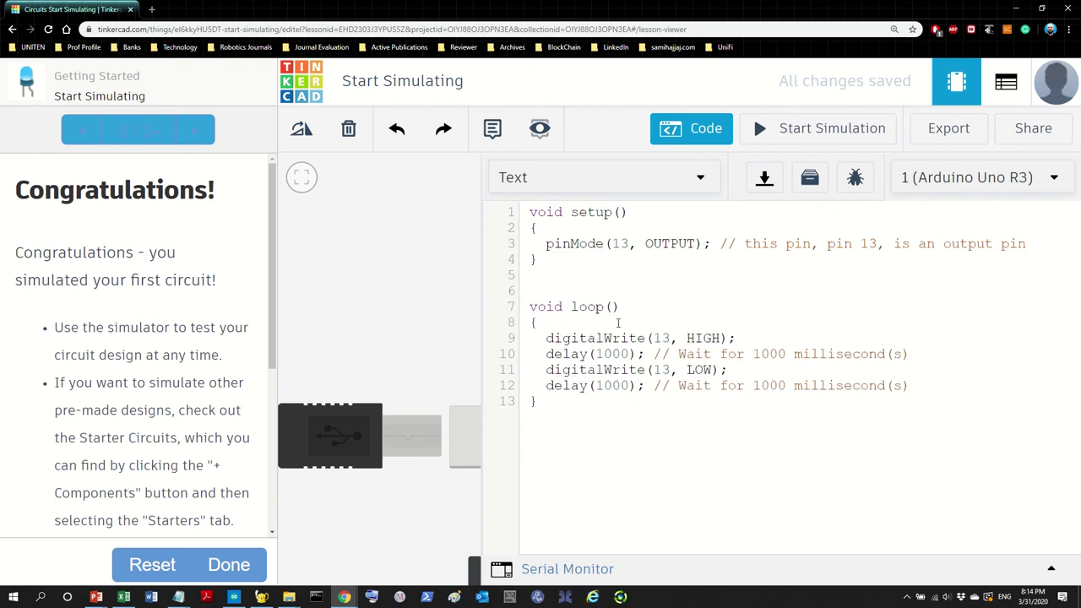
Step: Insert three blank lines at the start of the loop() body and check the LED wiring in the circuit
key(Return)
key(Return)
key(Return)
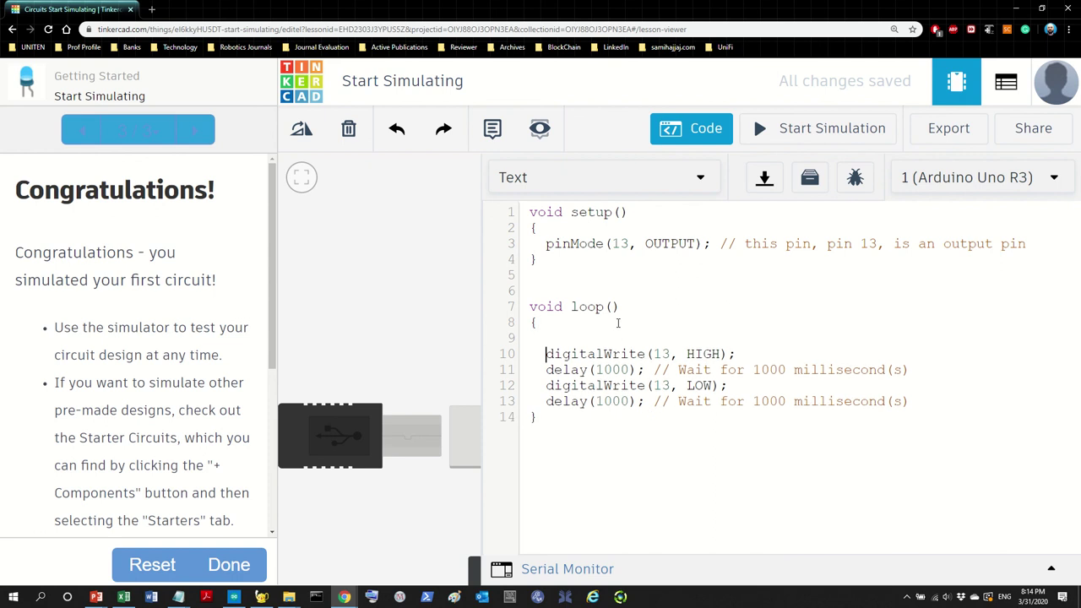
click(694, 133)
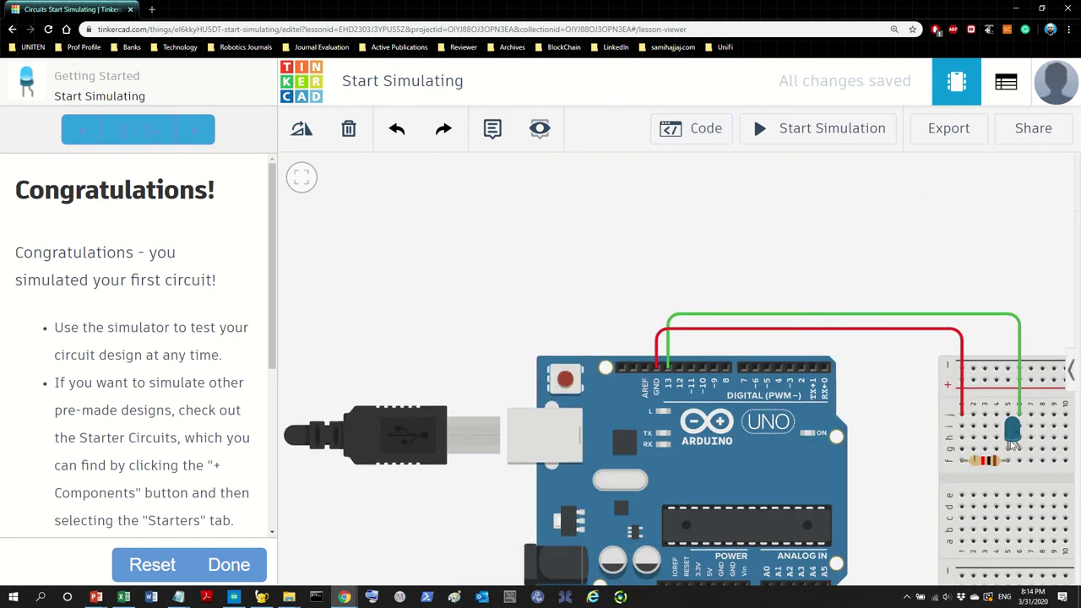
click(700, 133)
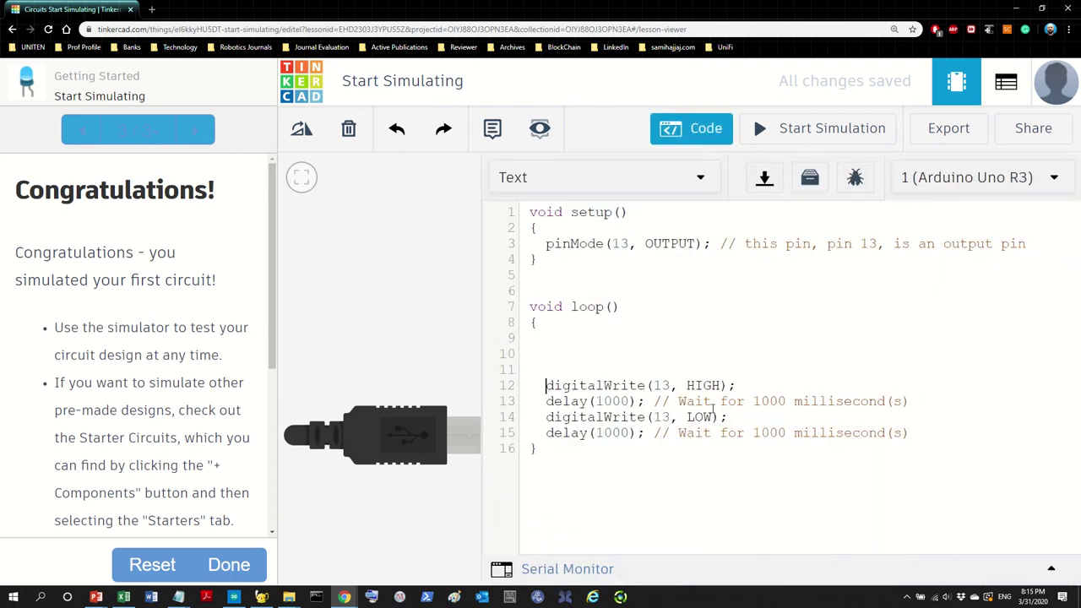
Step: Insert eight blank lines between digitalWrite(13, HIGH) and the first delay statement, and highlight the digitalWrite function name
key(Return)
key(Return)
key(Return)
key(Return)
key(Return)
key(Return)
key(Return)
key(Return)
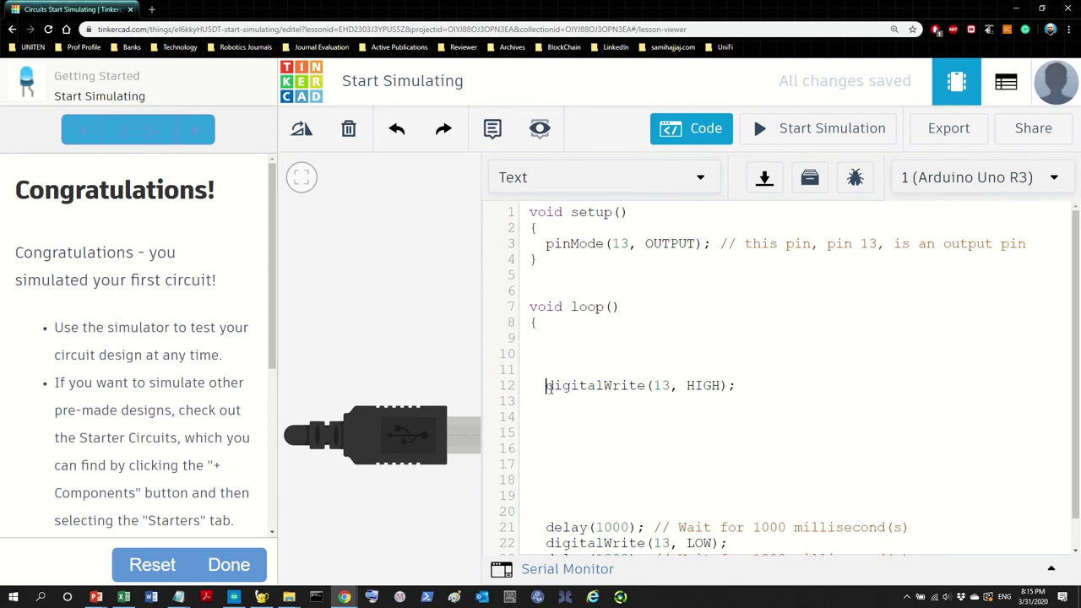
drag(547, 386, 655, 388)
click(633, 404)
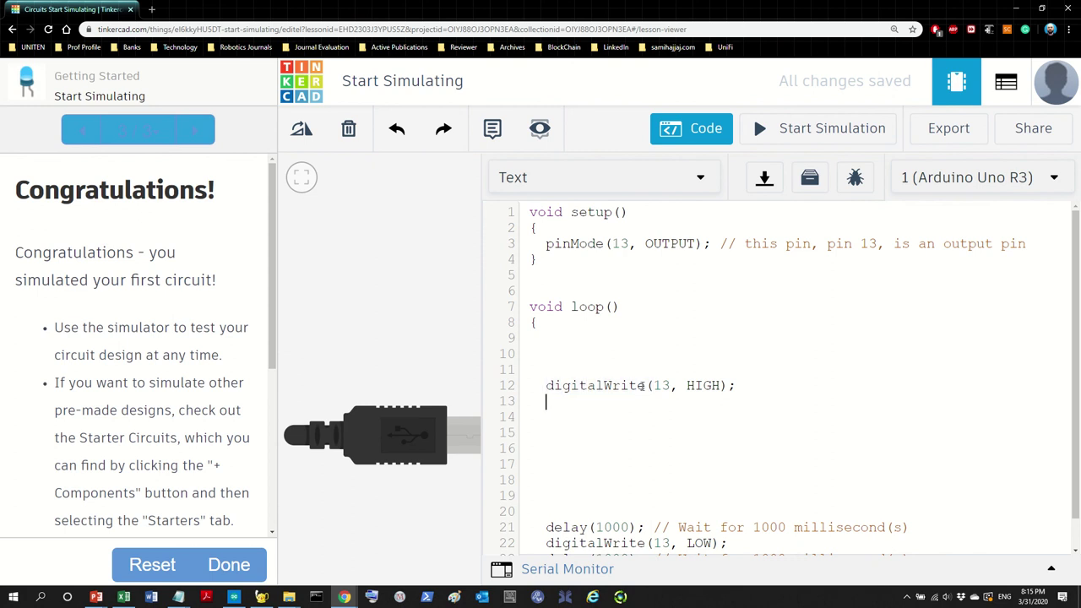